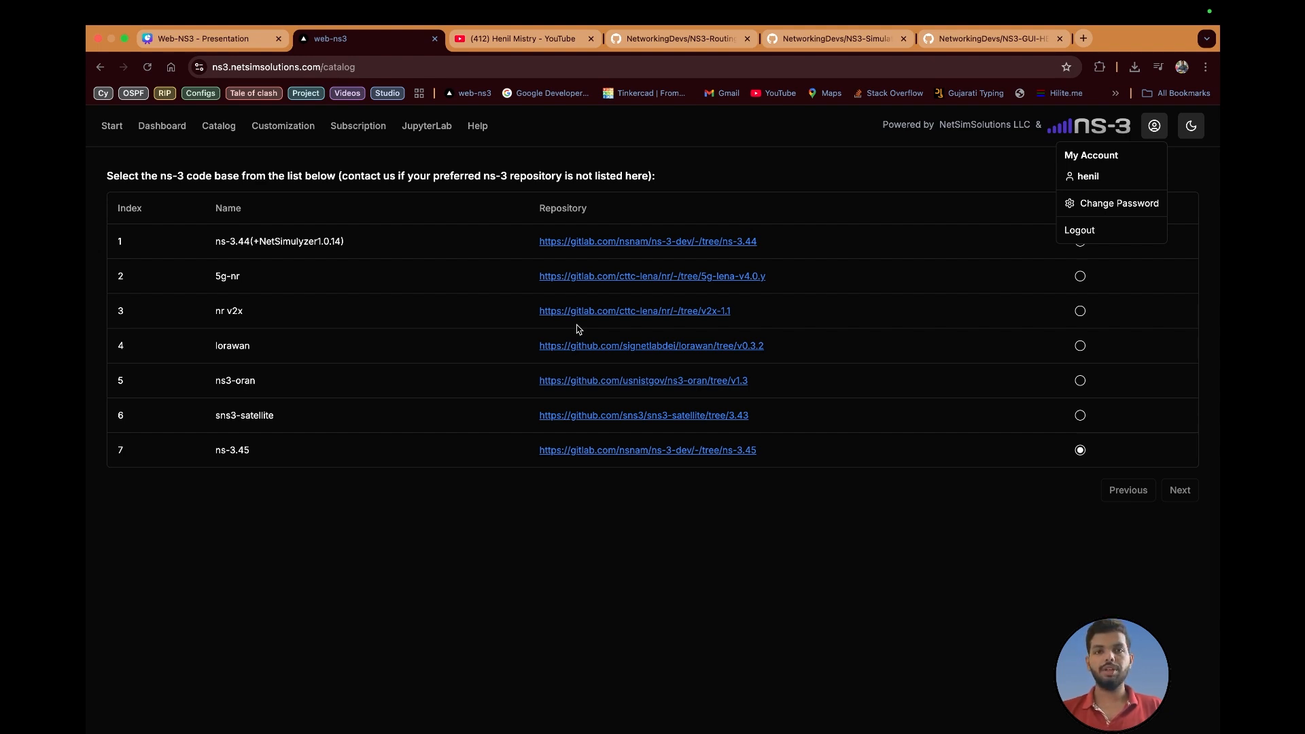
pyautogui.click(872, 160)
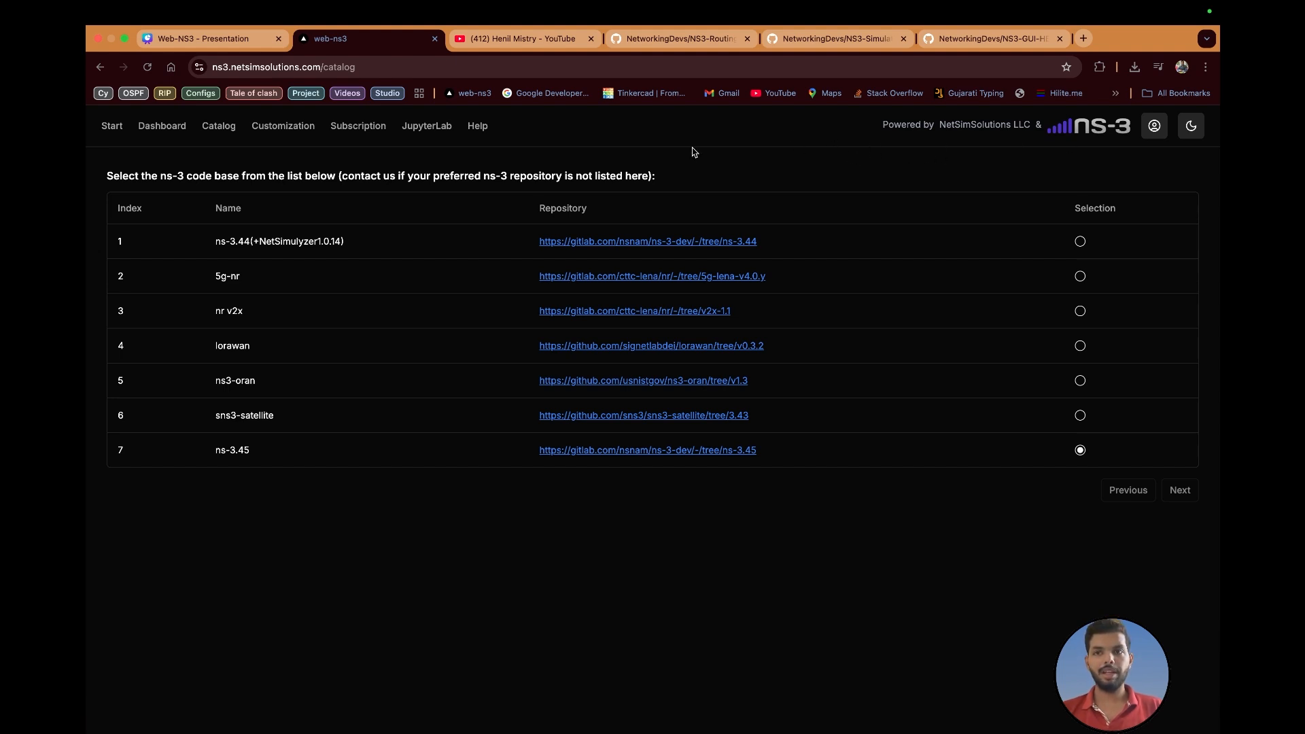
pyautogui.click(1153, 128)
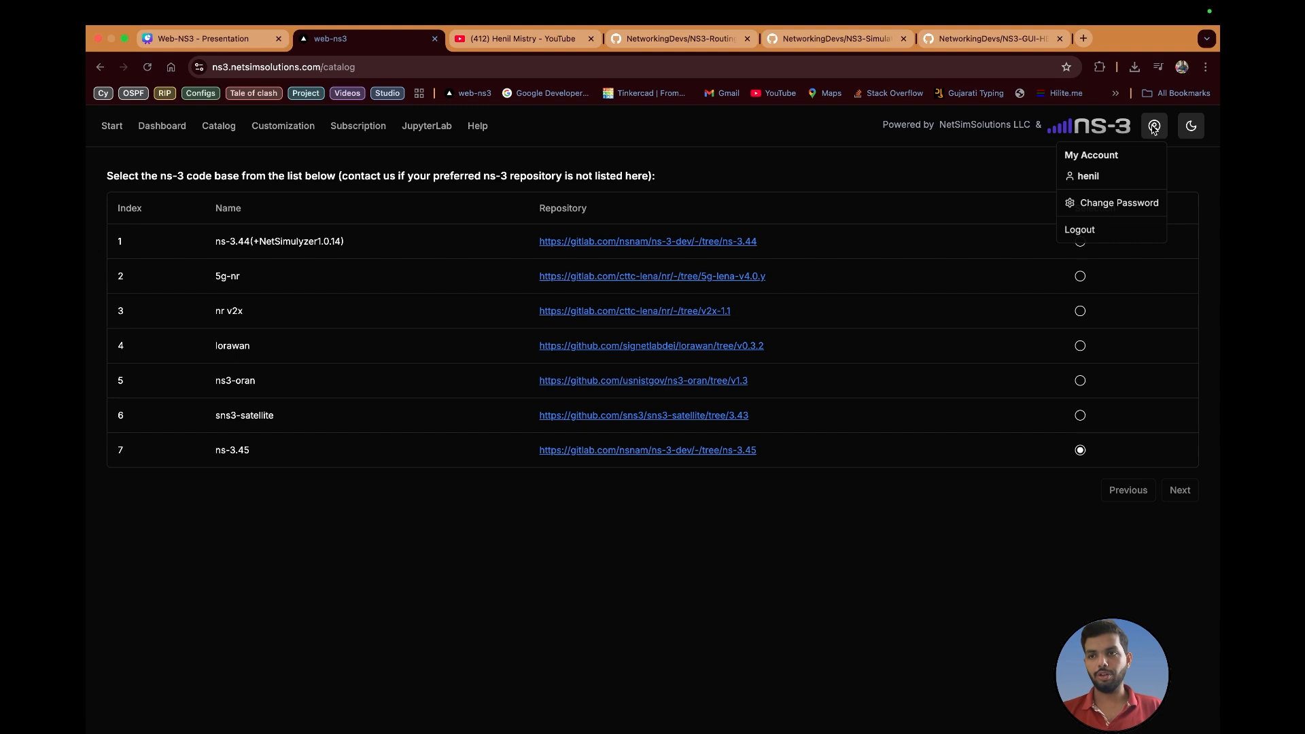
pyautogui.click(913, 156)
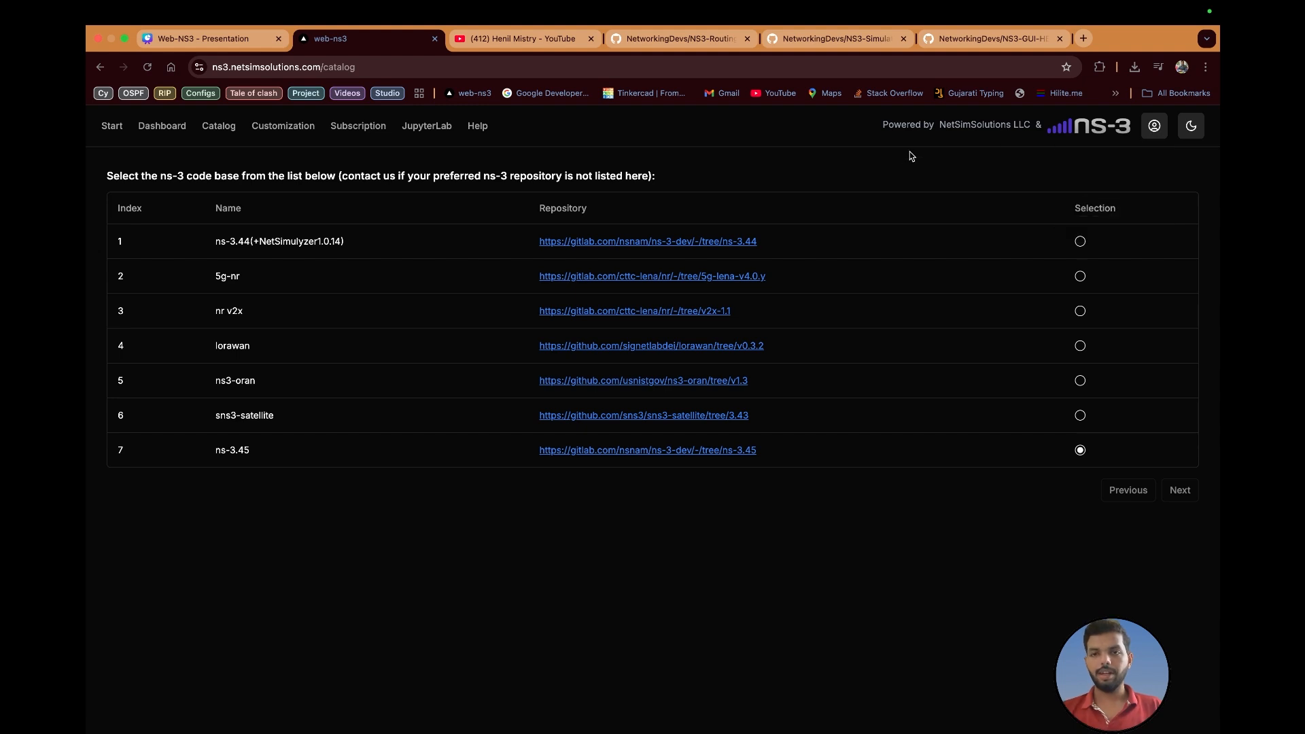
pyautogui.click(392, 67)
pyautogui.click(1153, 126)
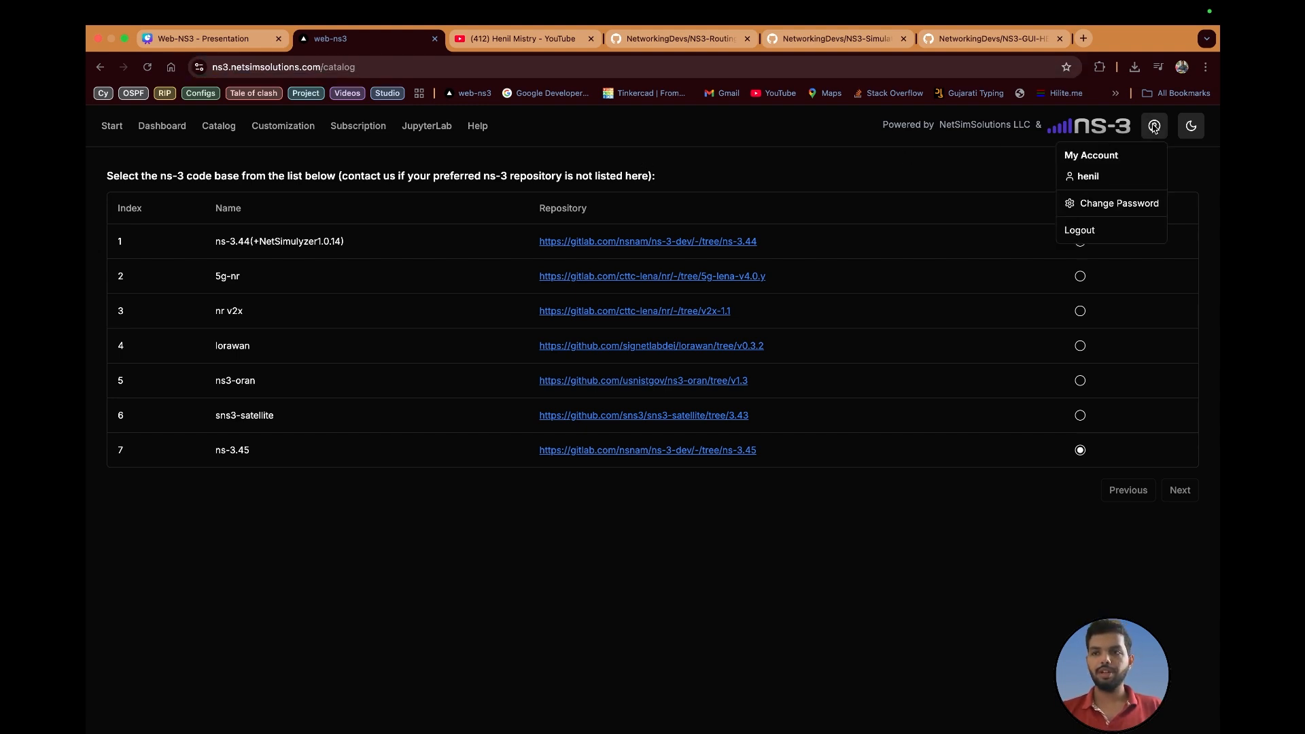
pyautogui.click(514, 136)
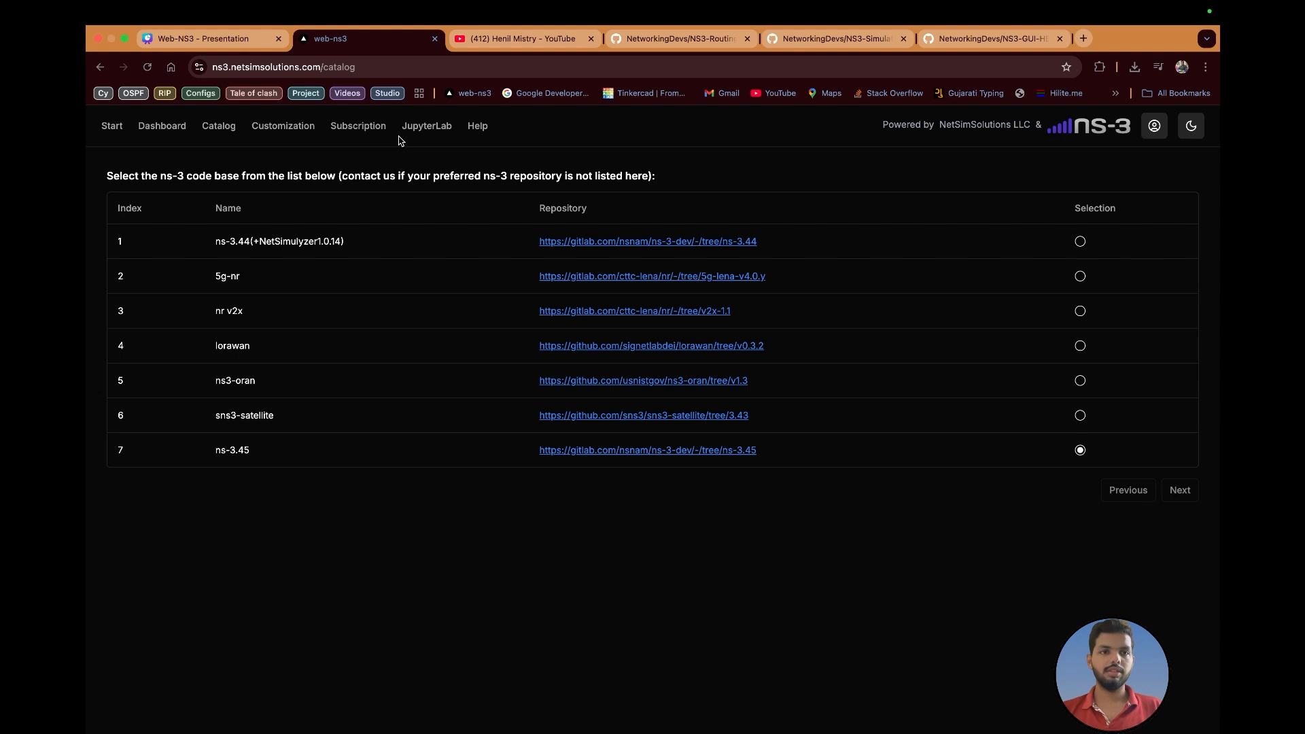
# Open the subscription plans and compare the Basic and Pro plans' fees, key features and expiration.
pyautogui.click(361, 127)
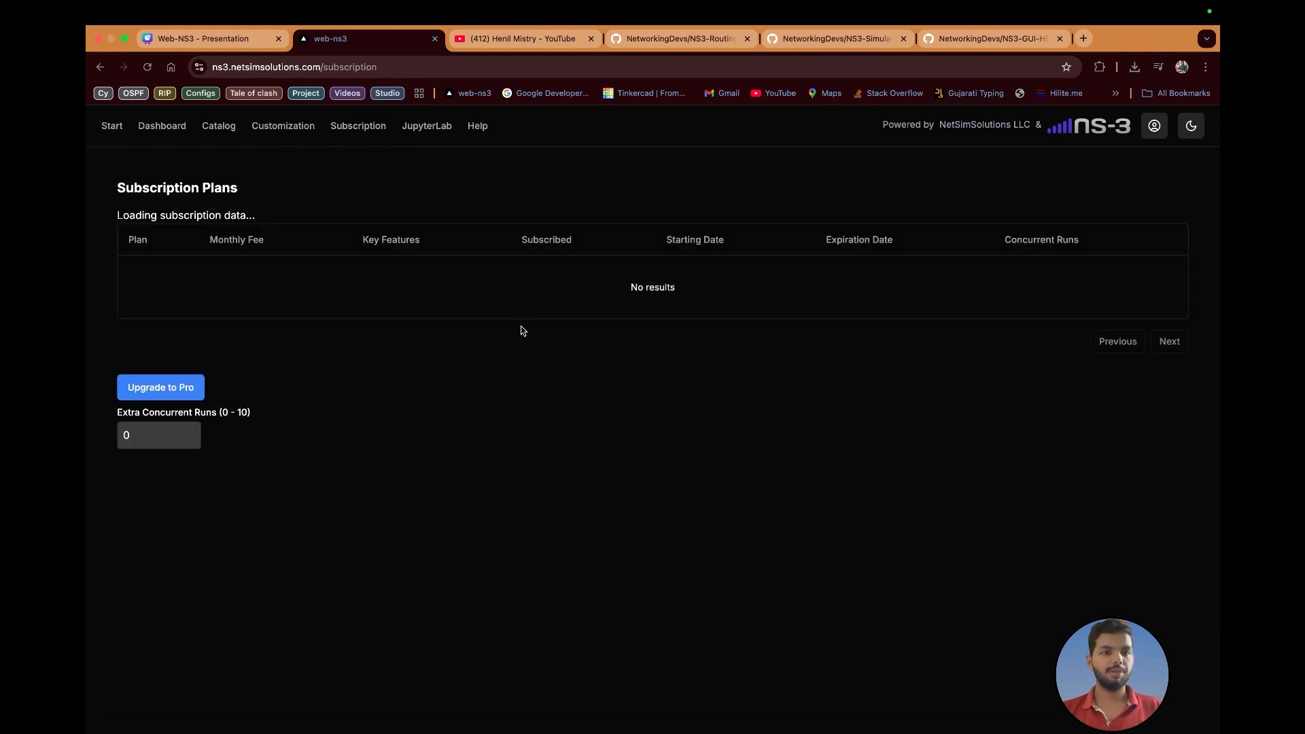
pyautogui.moveTo(126, 256); pyautogui.dragTo(224, 263)
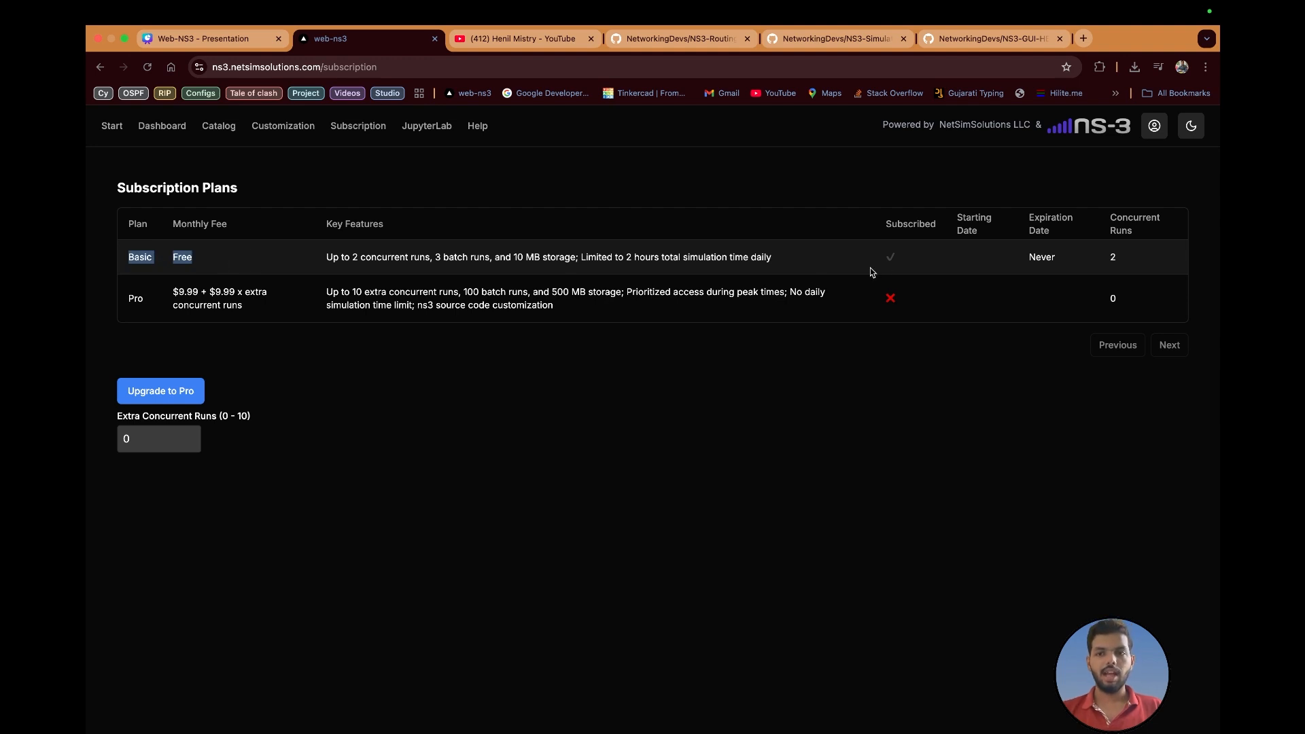
pyautogui.moveTo(1028, 259); pyautogui.dragTo(1072, 265)
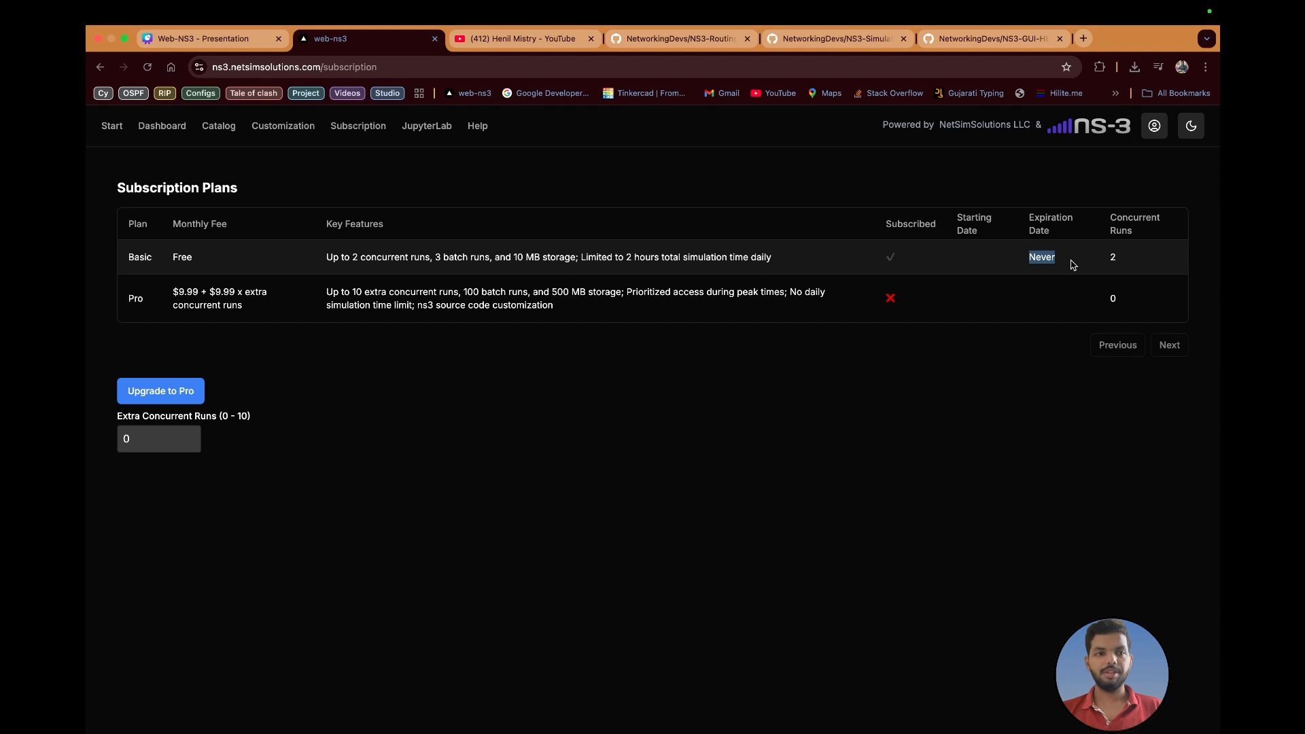
pyautogui.moveTo(125, 298); pyautogui.dragTo(552, 318)
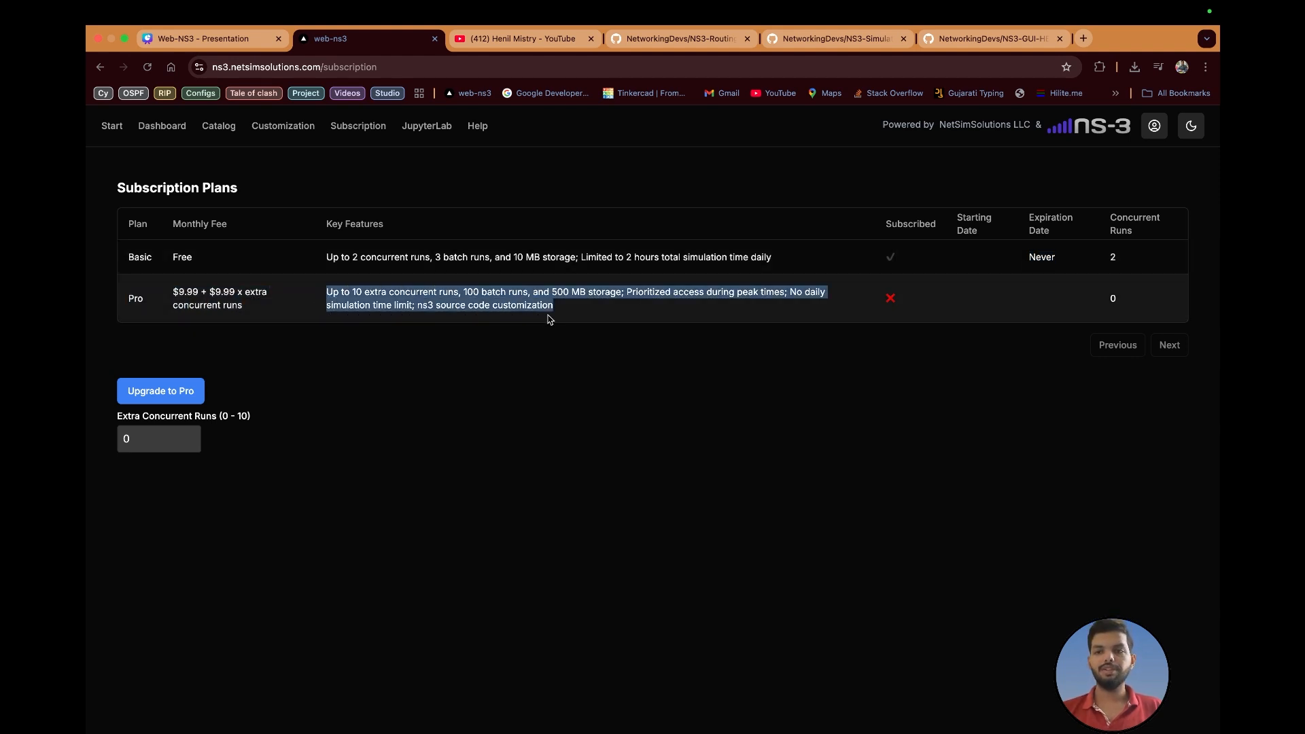
pyautogui.click(374, 237)
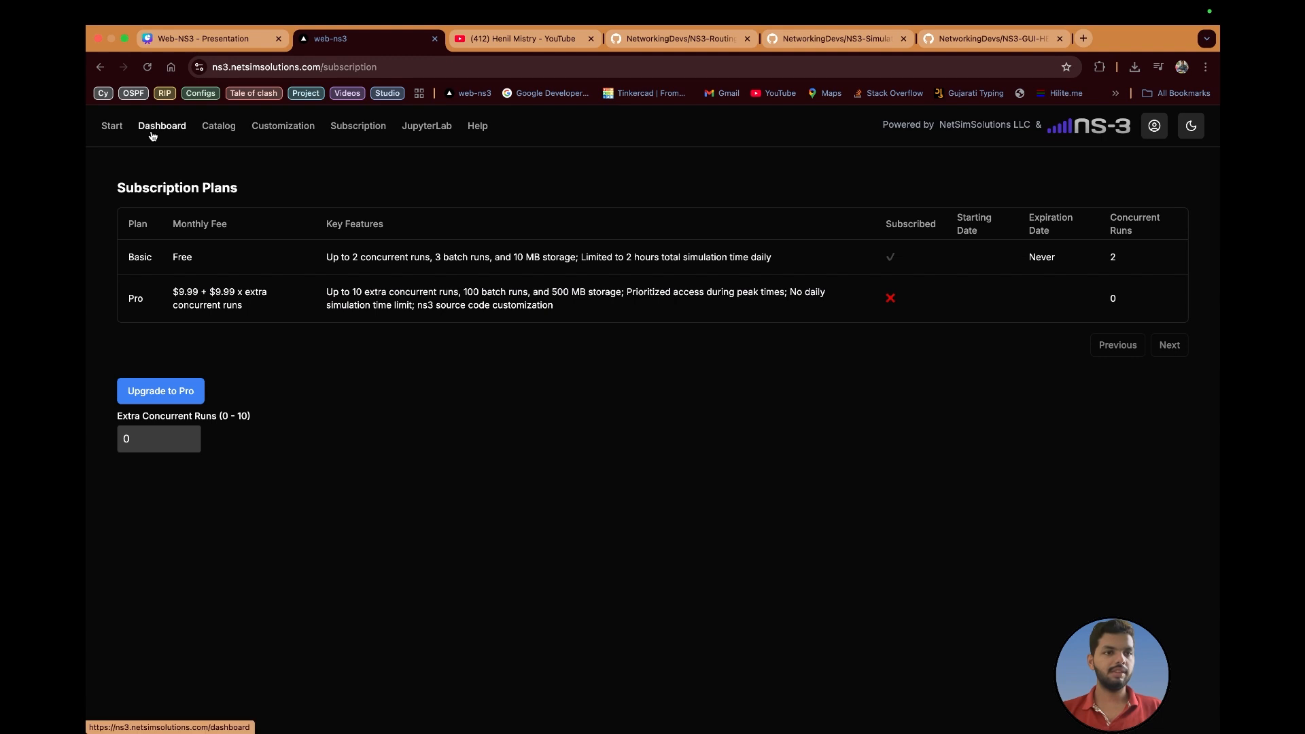
# Go to the catalog of ns-3 code bases and highlight the ns-3.45 entry's name.
pyautogui.click(219, 128)
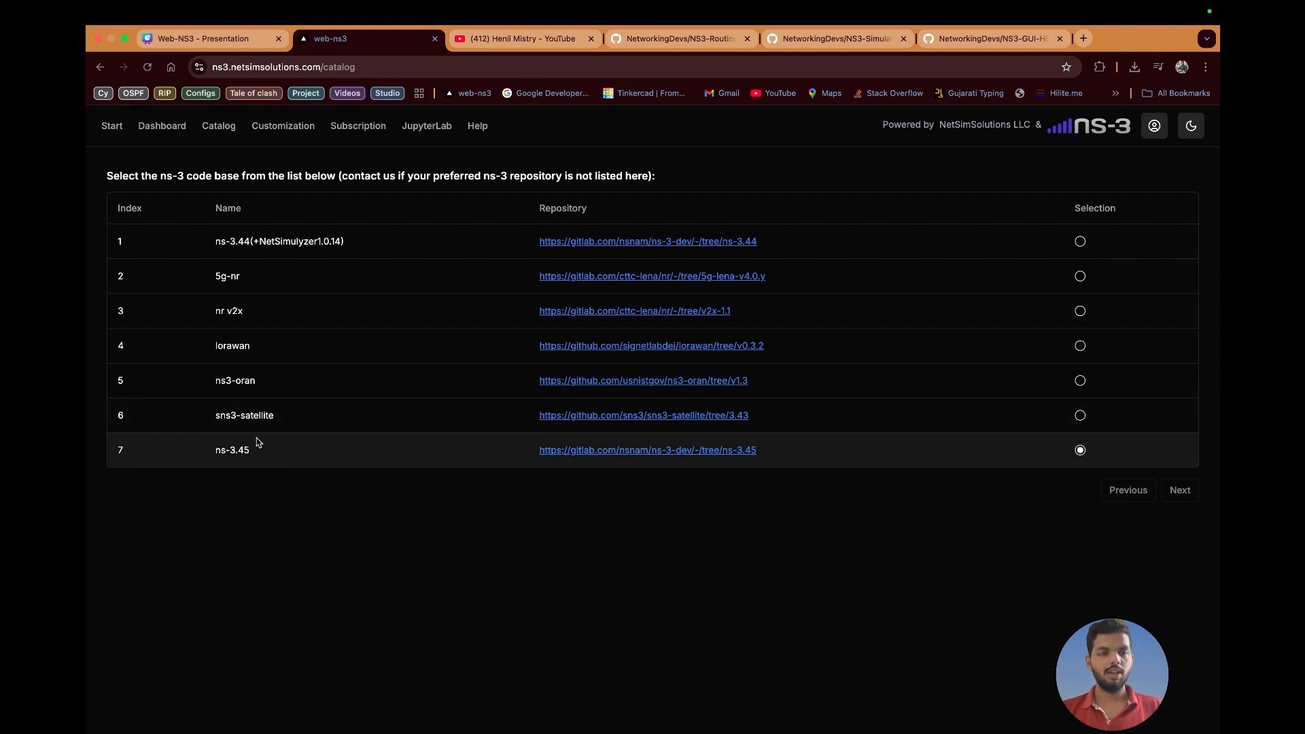
pyautogui.moveTo(215, 457); pyautogui.dragTo(262, 459)
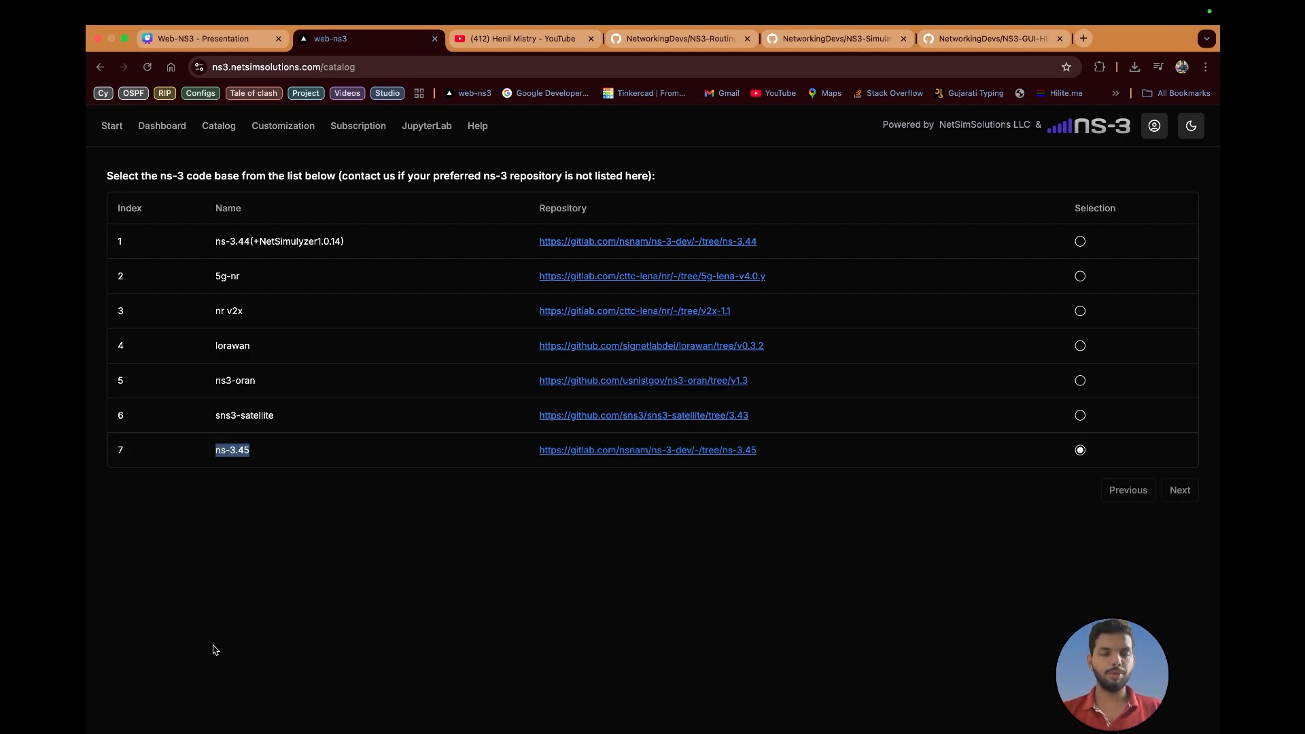
# Switch to the Web-NS3 presentation in Canva, view the custom ns-3 repo slide full screen, and return to the web-ns3 catalog.
pyautogui.click(225, 35)
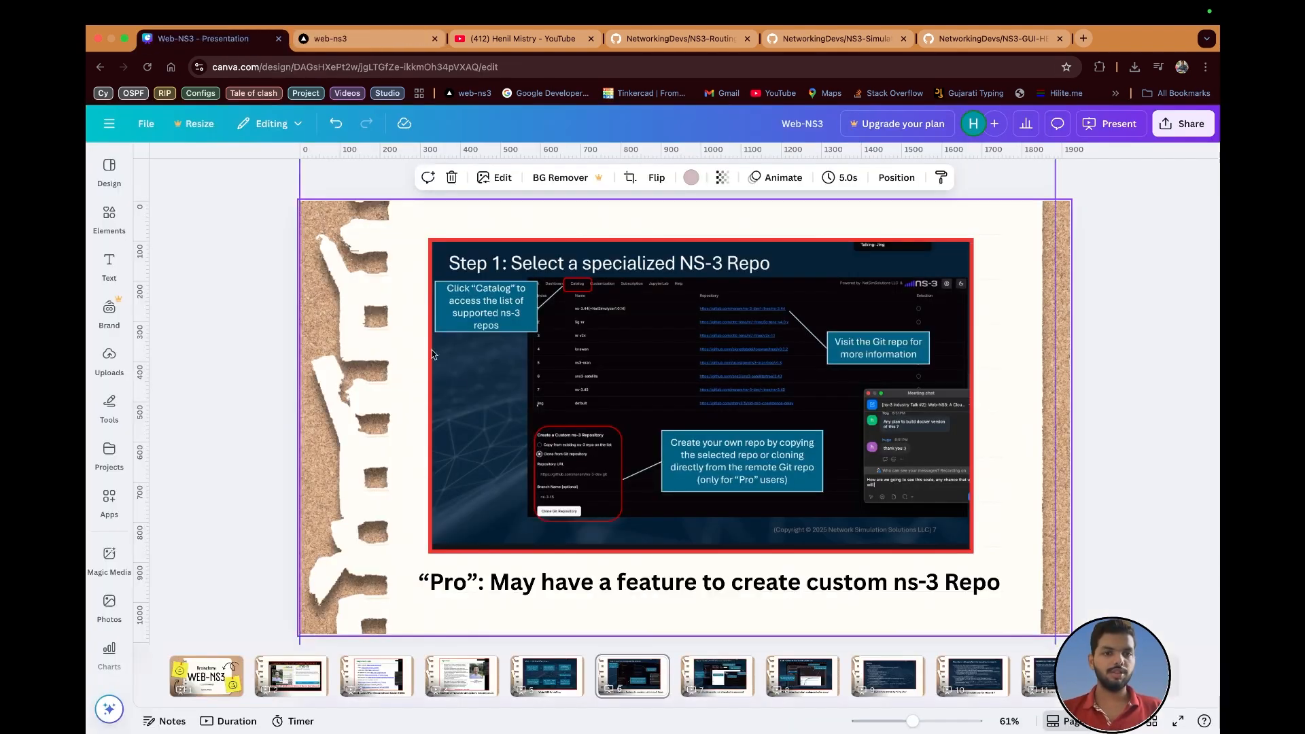
pyautogui.click(1178, 723)
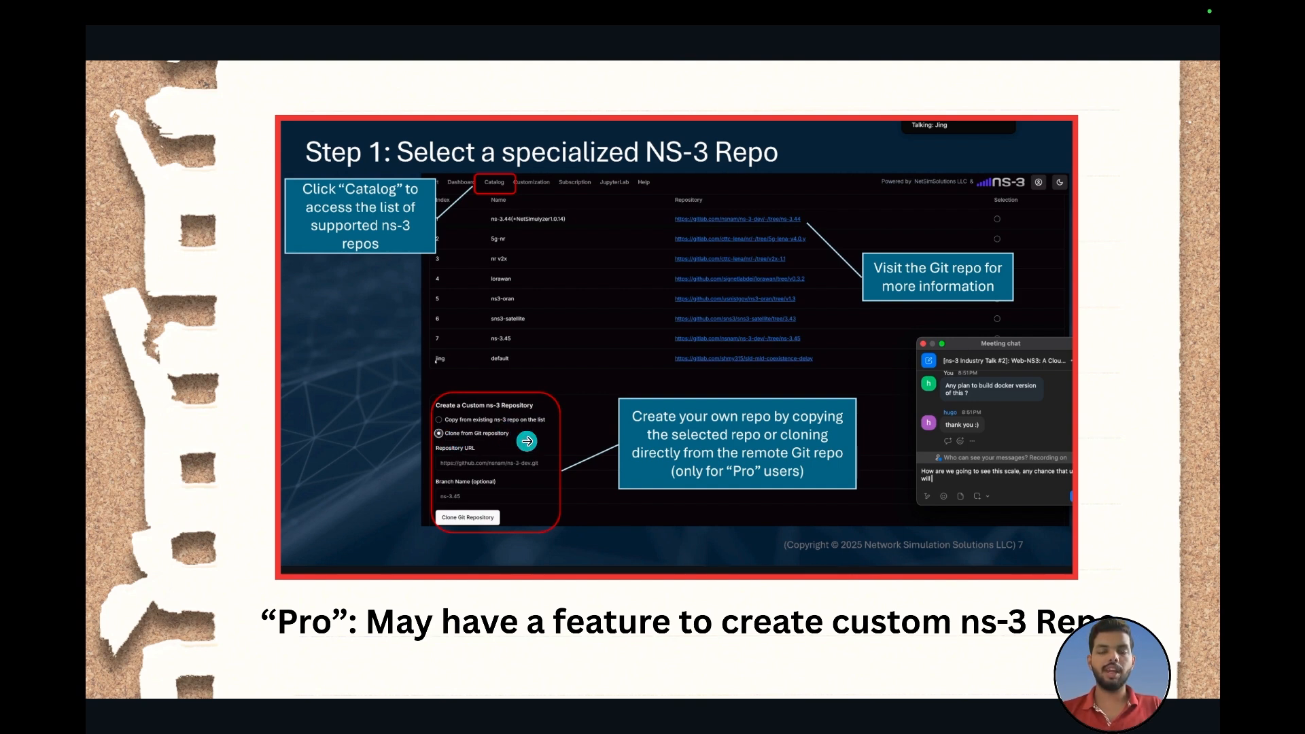
pyautogui.press('Escape')
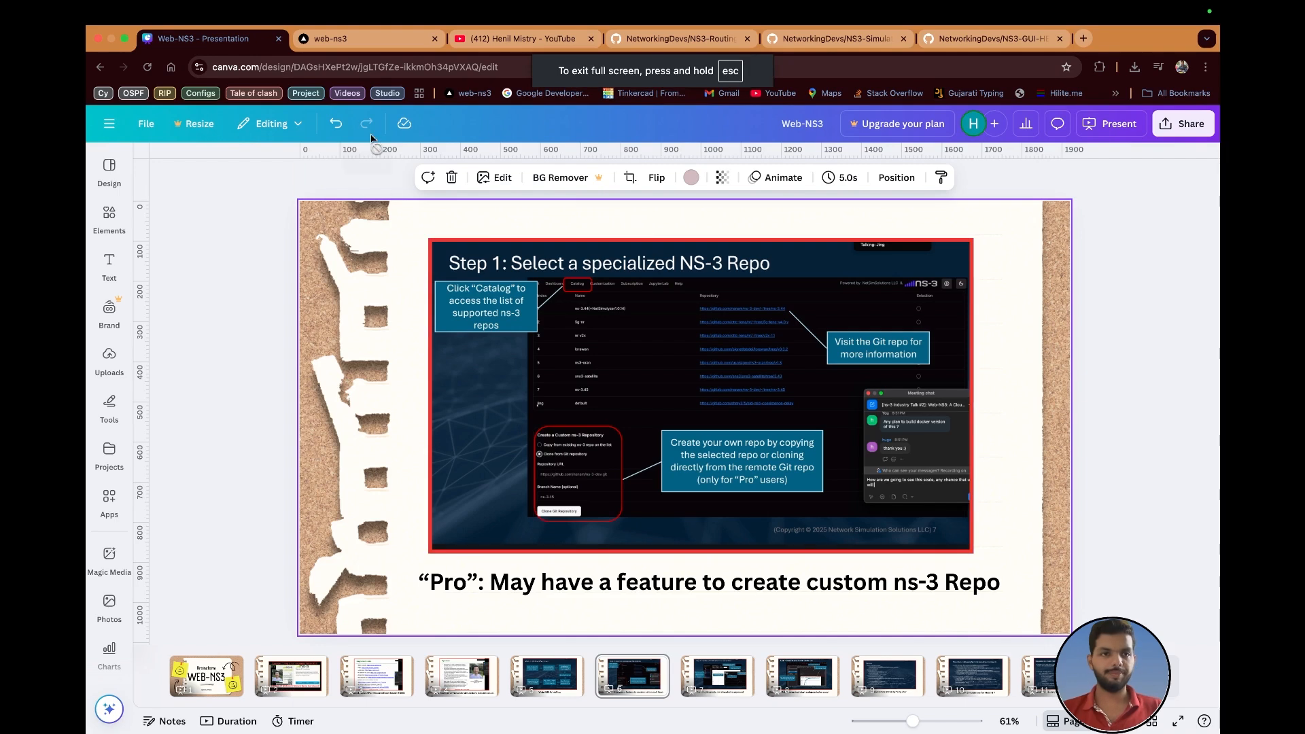
pyautogui.hotkey('ctrl', 'Tab')
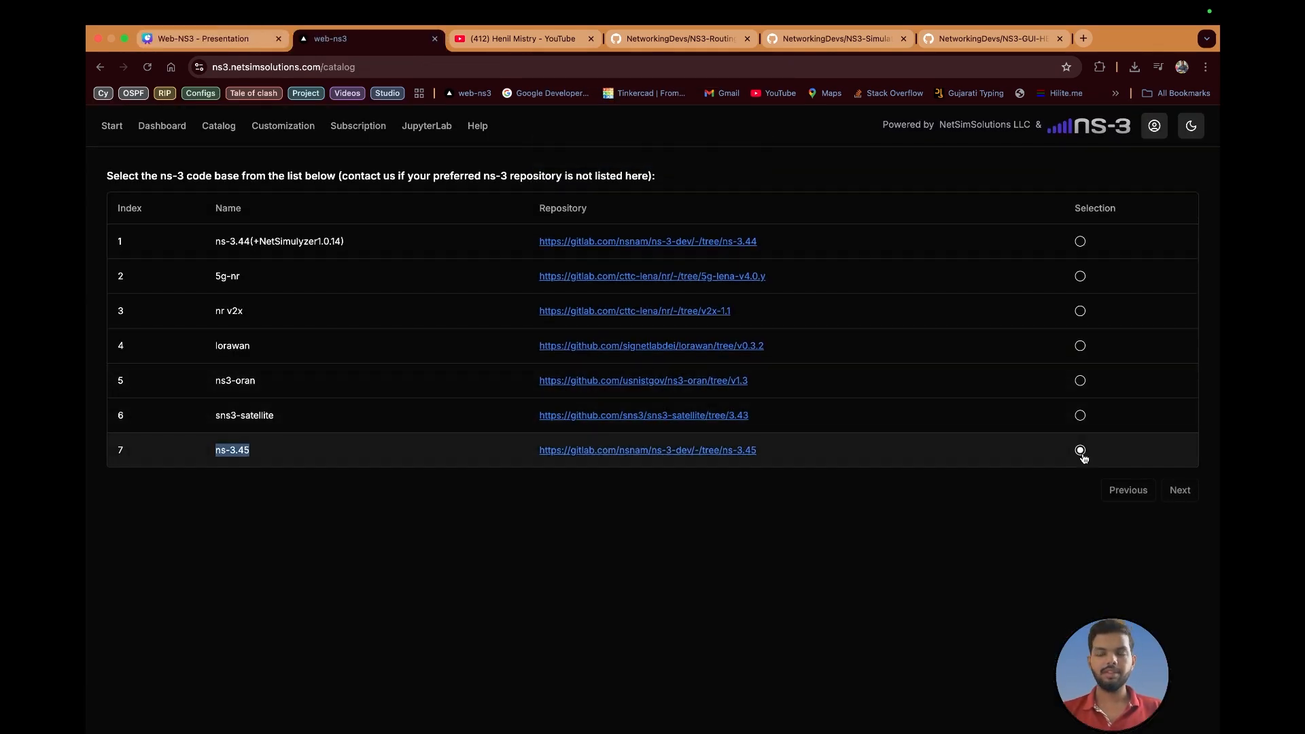
# Look over the simulations on the dashboard, and open the page for starting a new simulation.
pyautogui.click(155, 126)
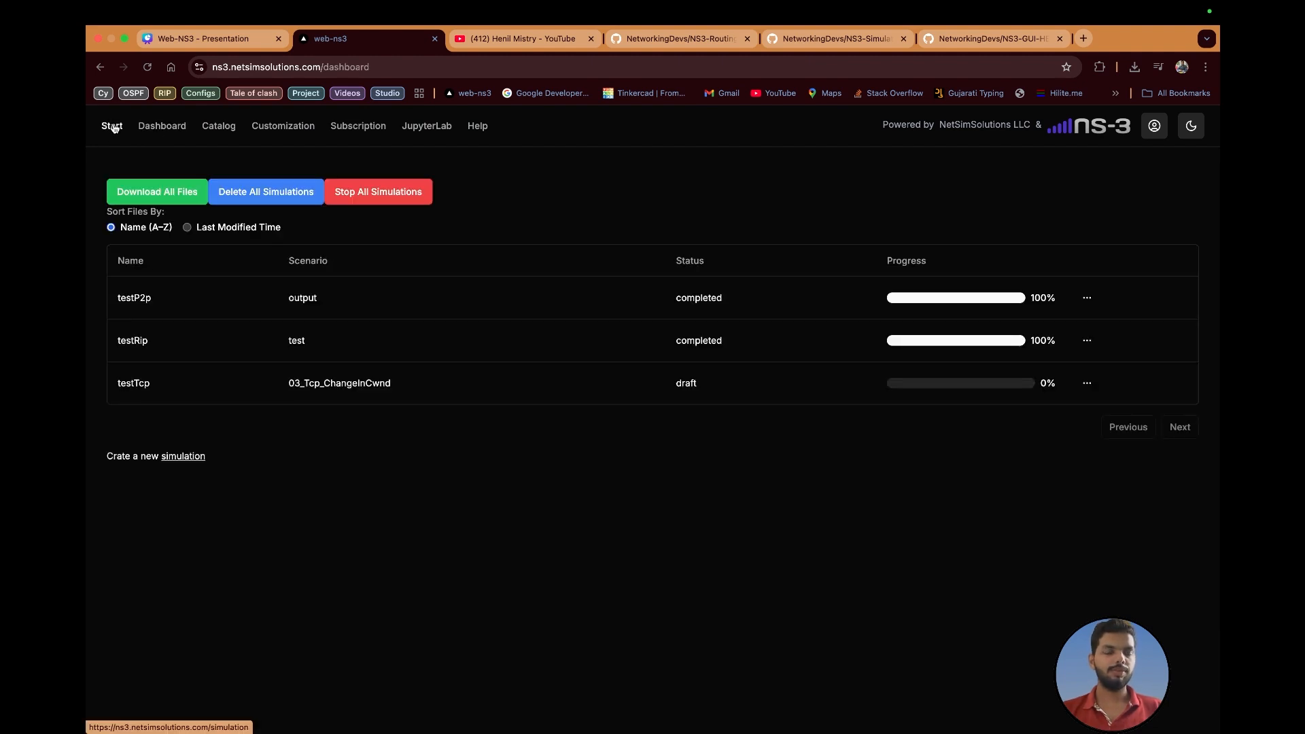
pyautogui.click(113, 127)
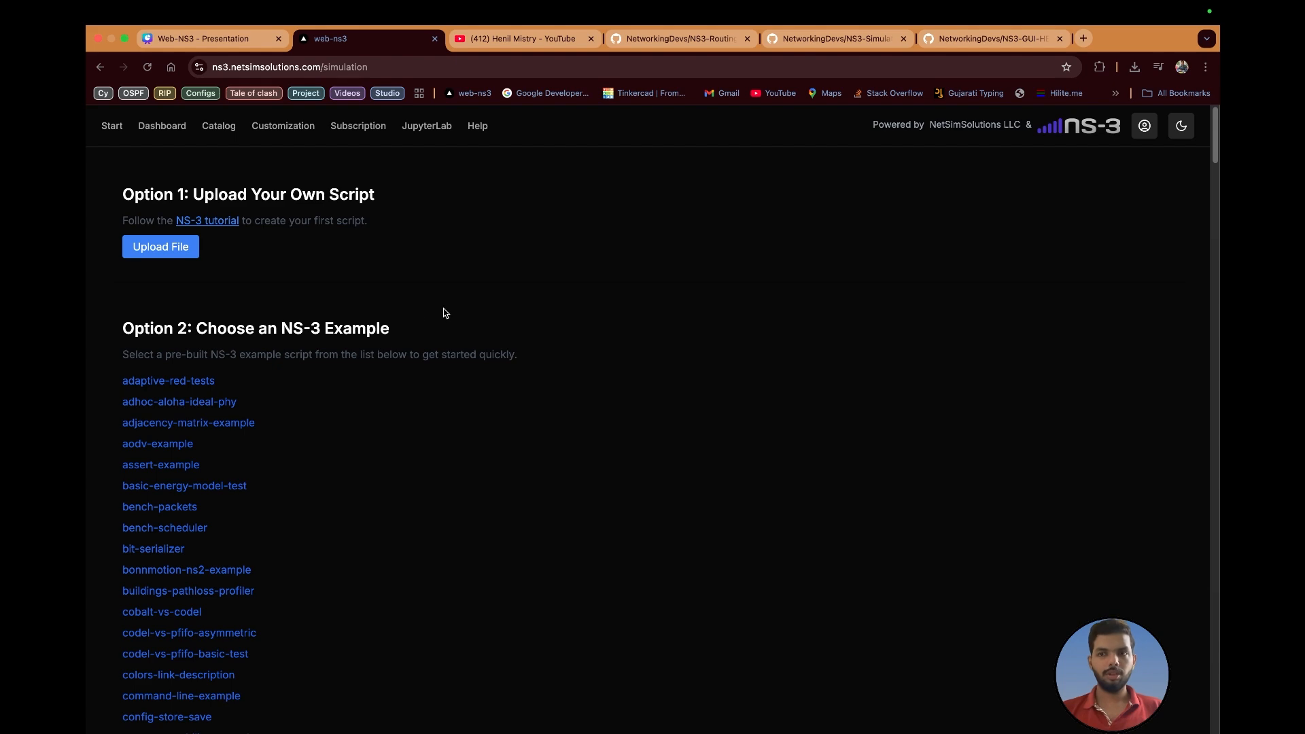
pyautogui.click(189, 253)
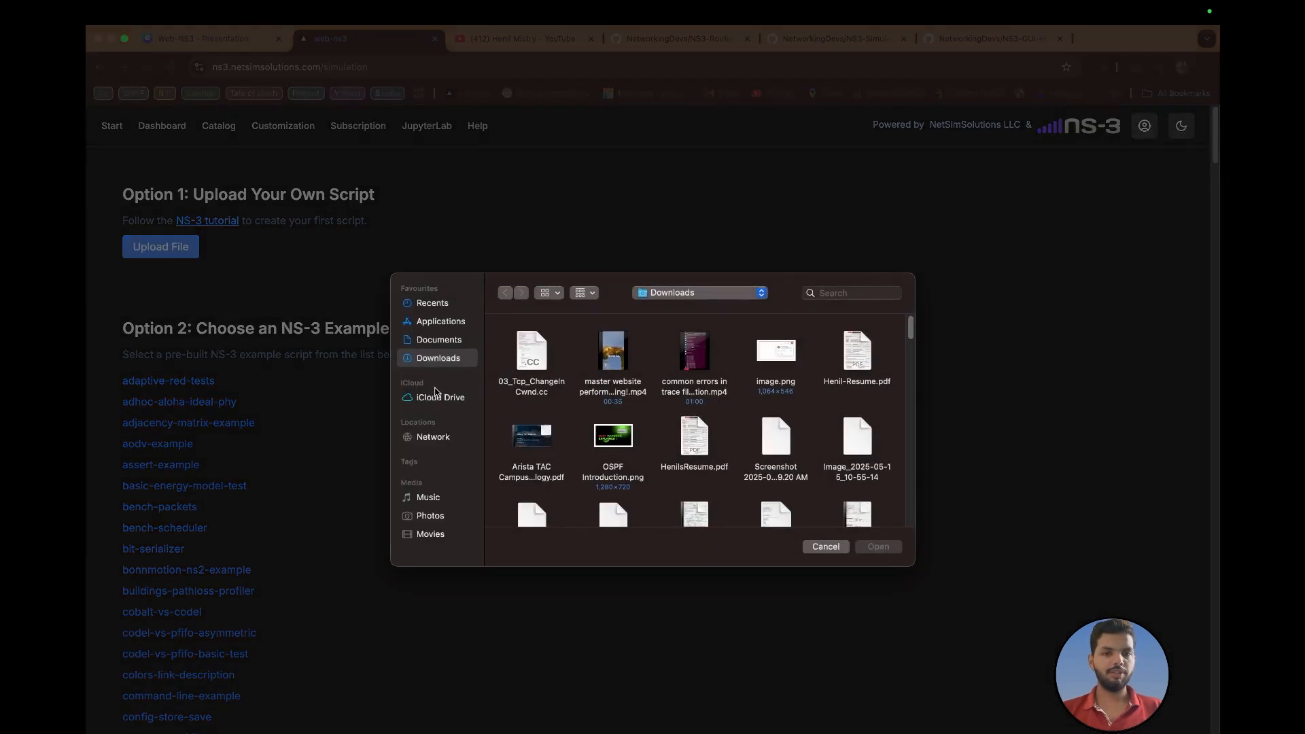
pyautogui.click(825, 546)
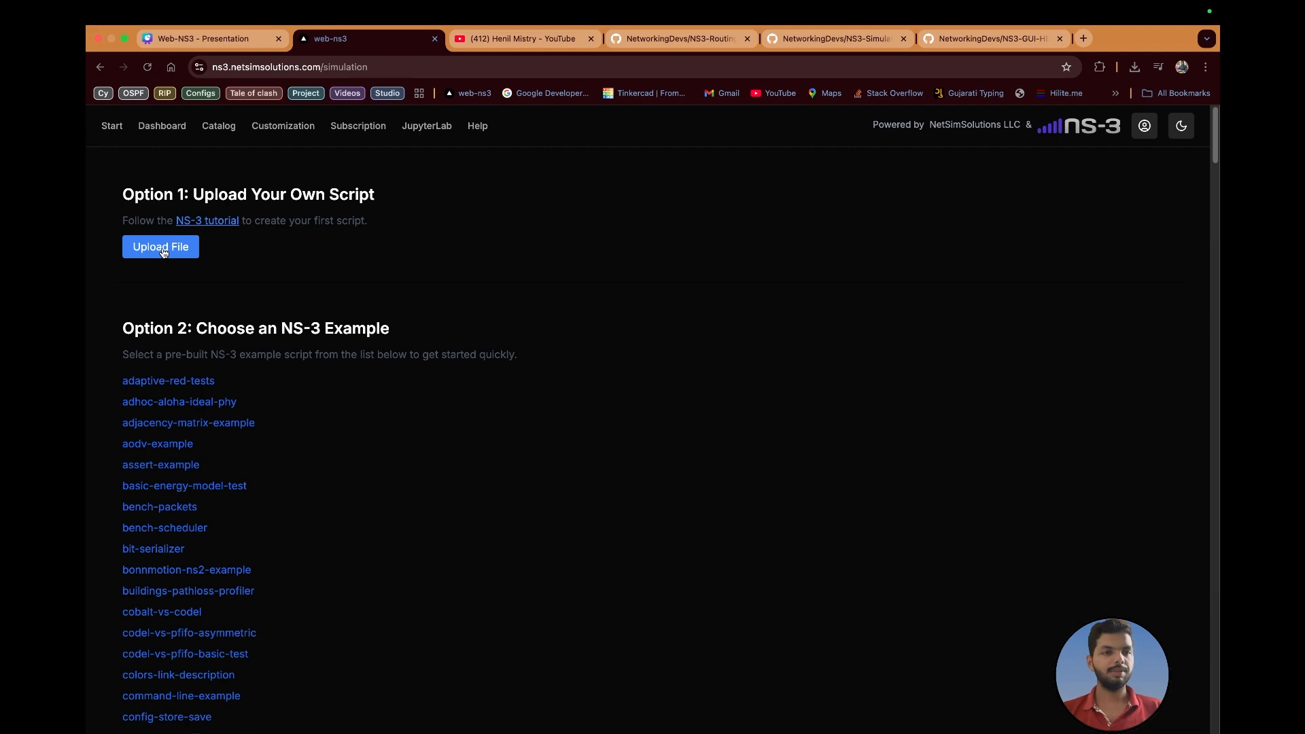
pyautogui.click(163, 253)
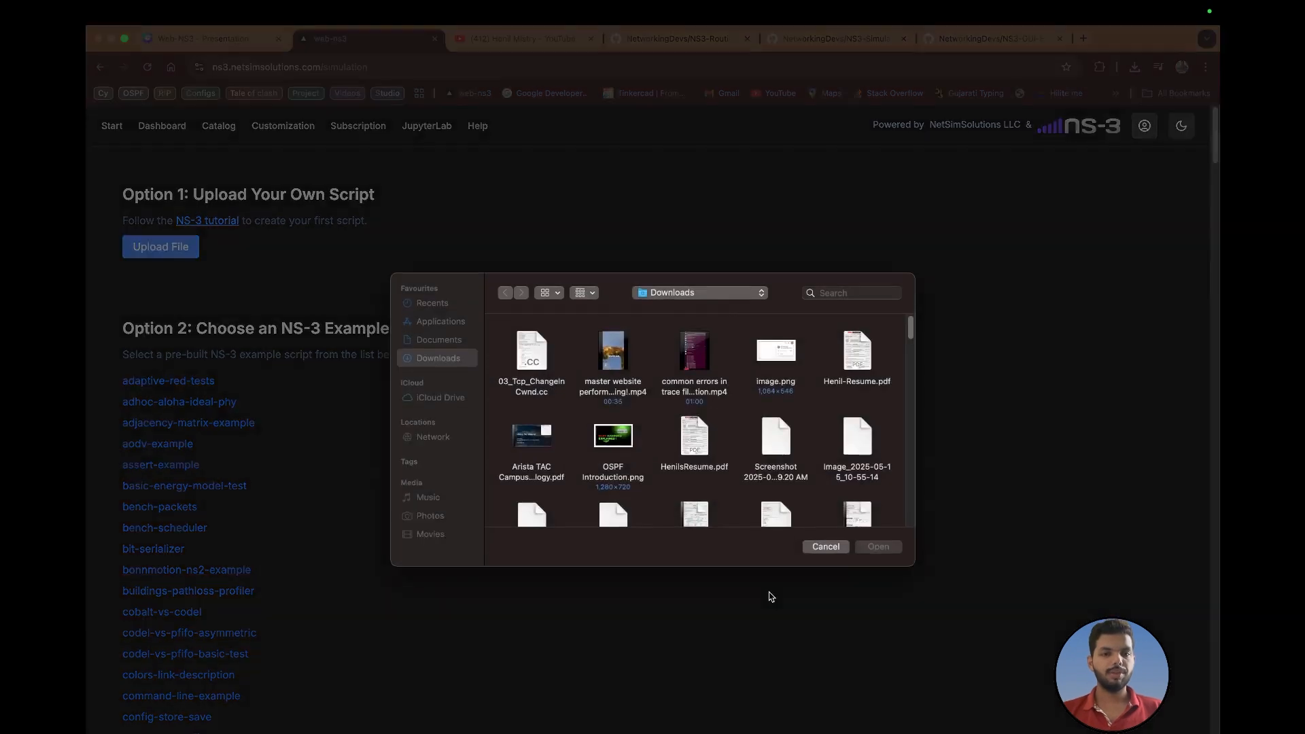
pyautogui.click(826, 546)
# Examine the list of pre-built NS-3 example scripts and the guided NS-3 Wizard setup option on the start page.
pyautogui.scroll(-20, 615, 527)
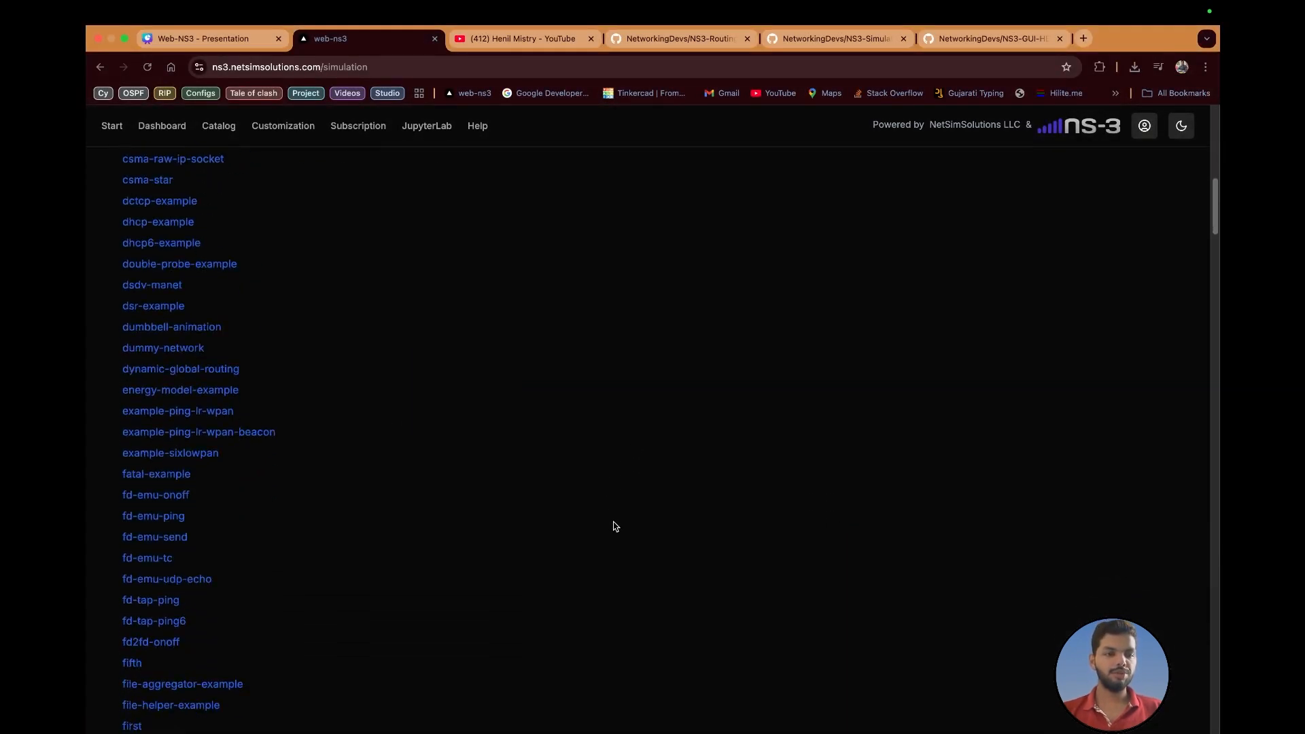
pyautogui.scroll(-10, 615, 528)
pyautogui.scroll(-10, 260, 629)
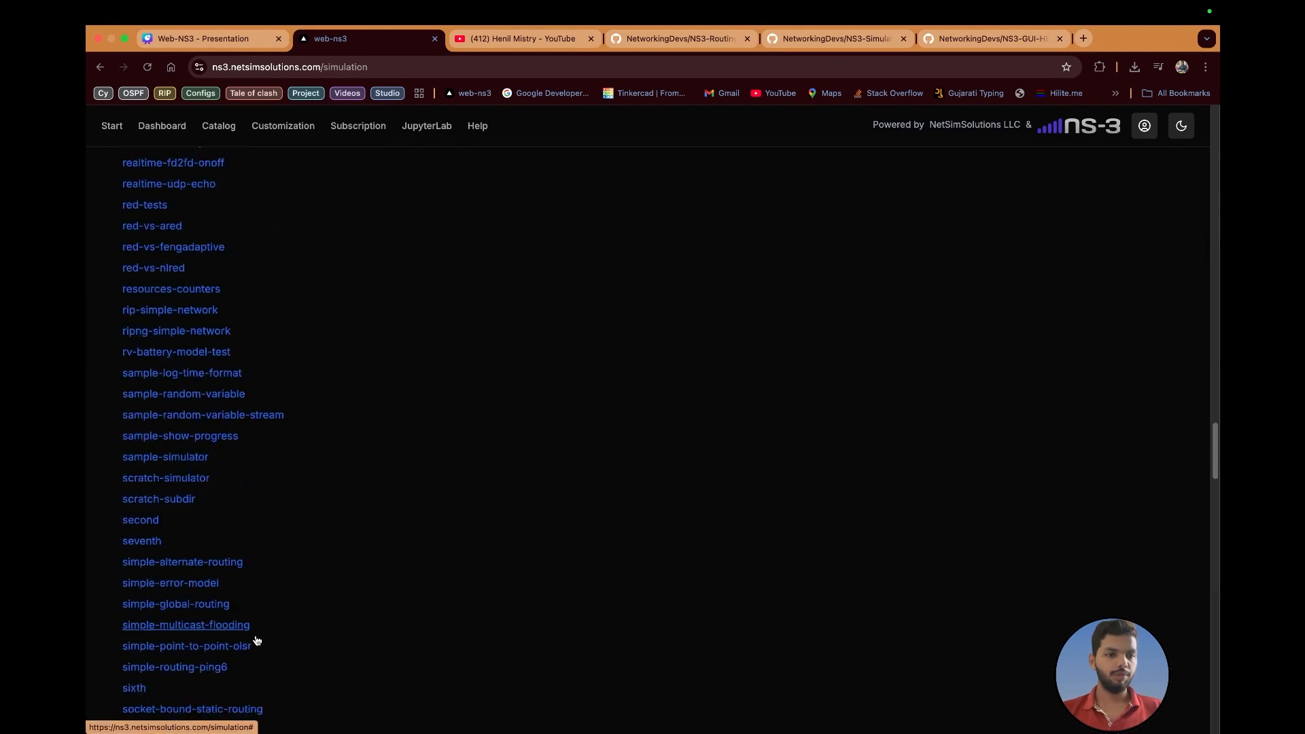
pyautogui.scroll(-20, 257, 641)
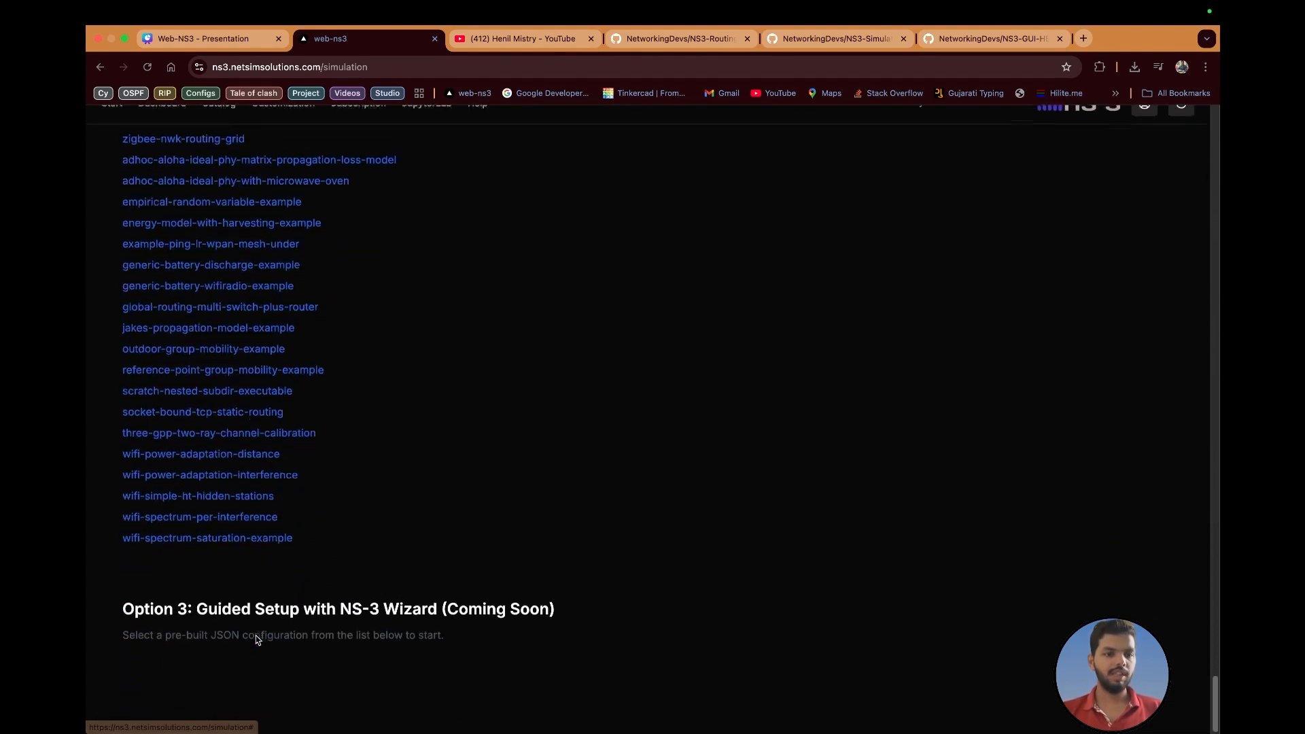
pyautogui.scroll(7, 257, 639)
pyautogui.scroll(-8, 201, 655)
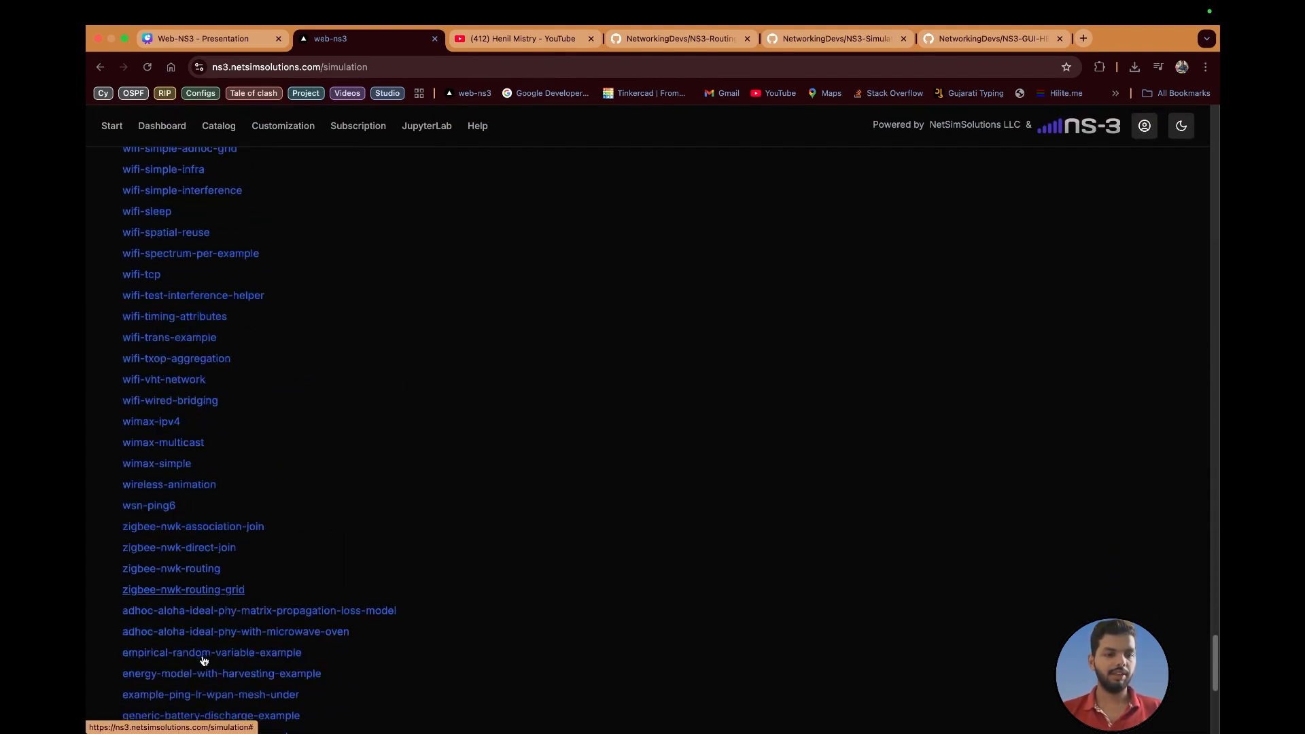
pyautogui.scroll(1, 204, 661)
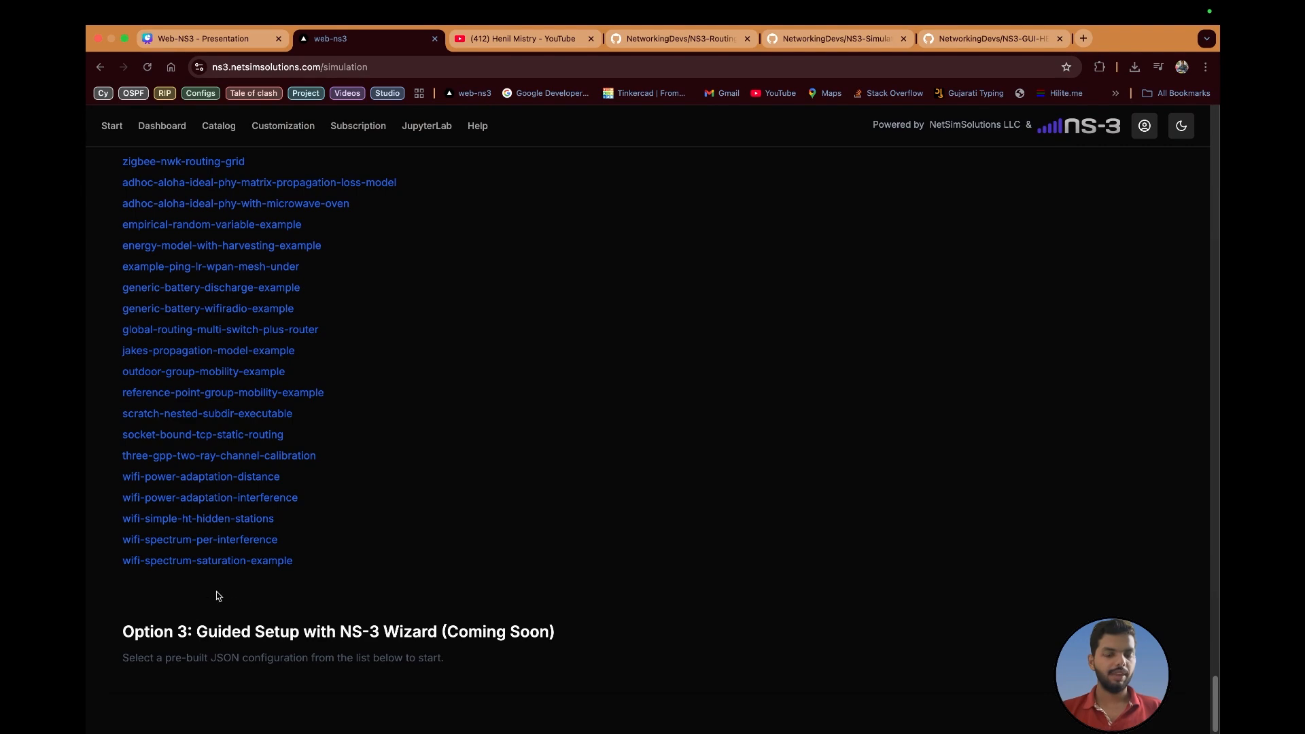
pyautogui.moveTo(198, 633); pyautogui.dragTo(446, 644)
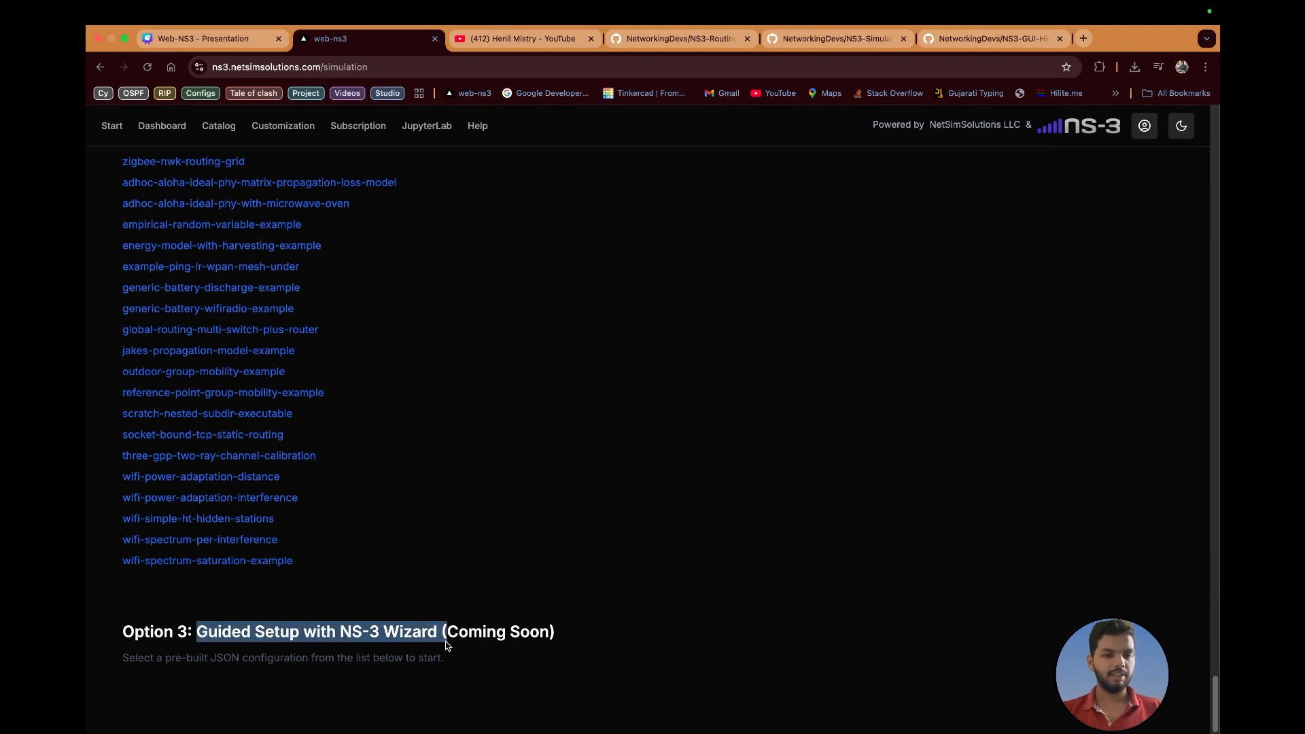
pyautogui.scroll(20, 435, 663)
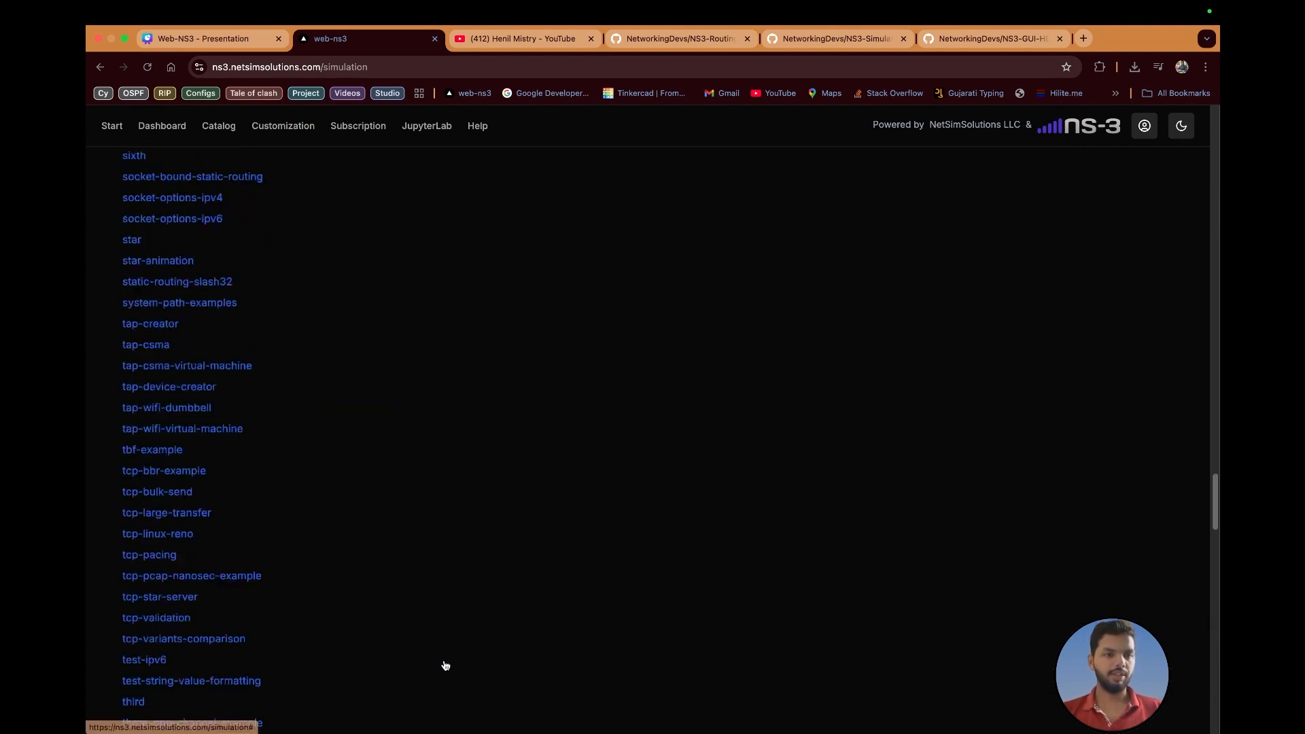
pyautogui.scroll(20, 445, 666)
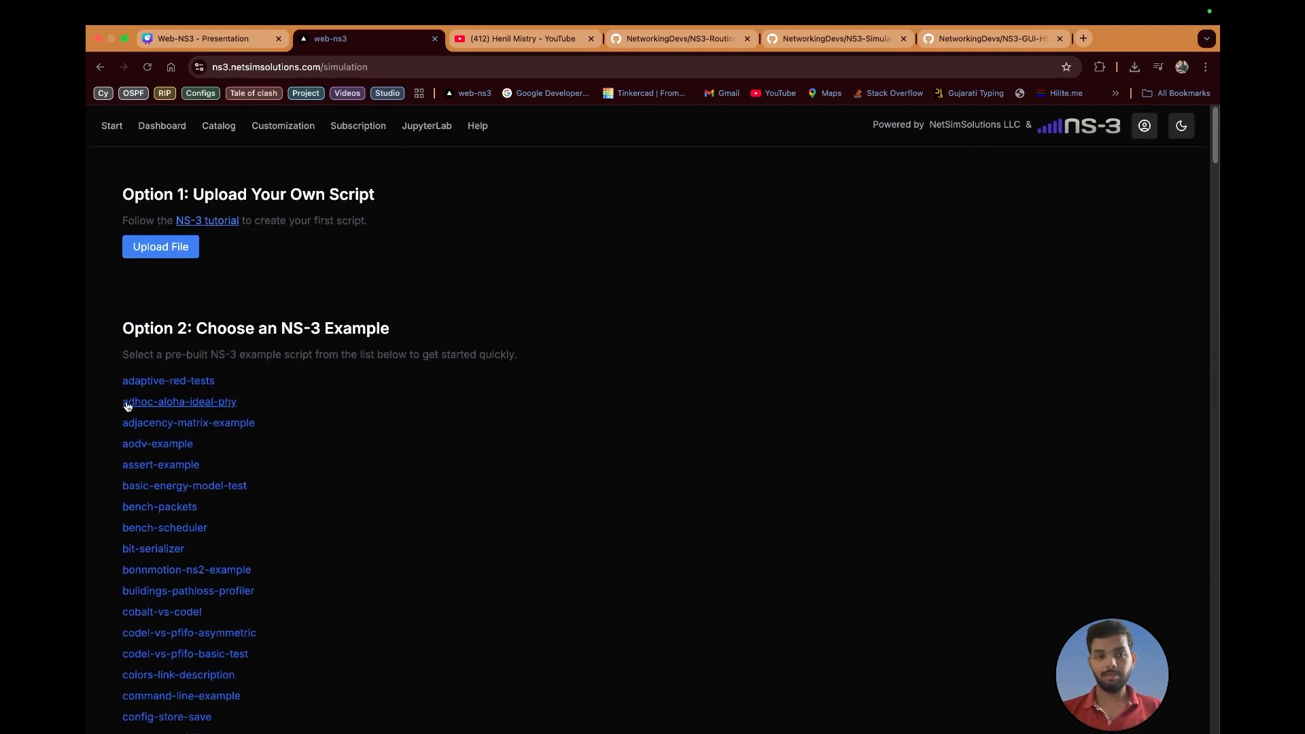
# Upload the script 03_Tcp_ChangeInCwnd.cc from the Downloads folder.
pyautogui.click(158, 249)
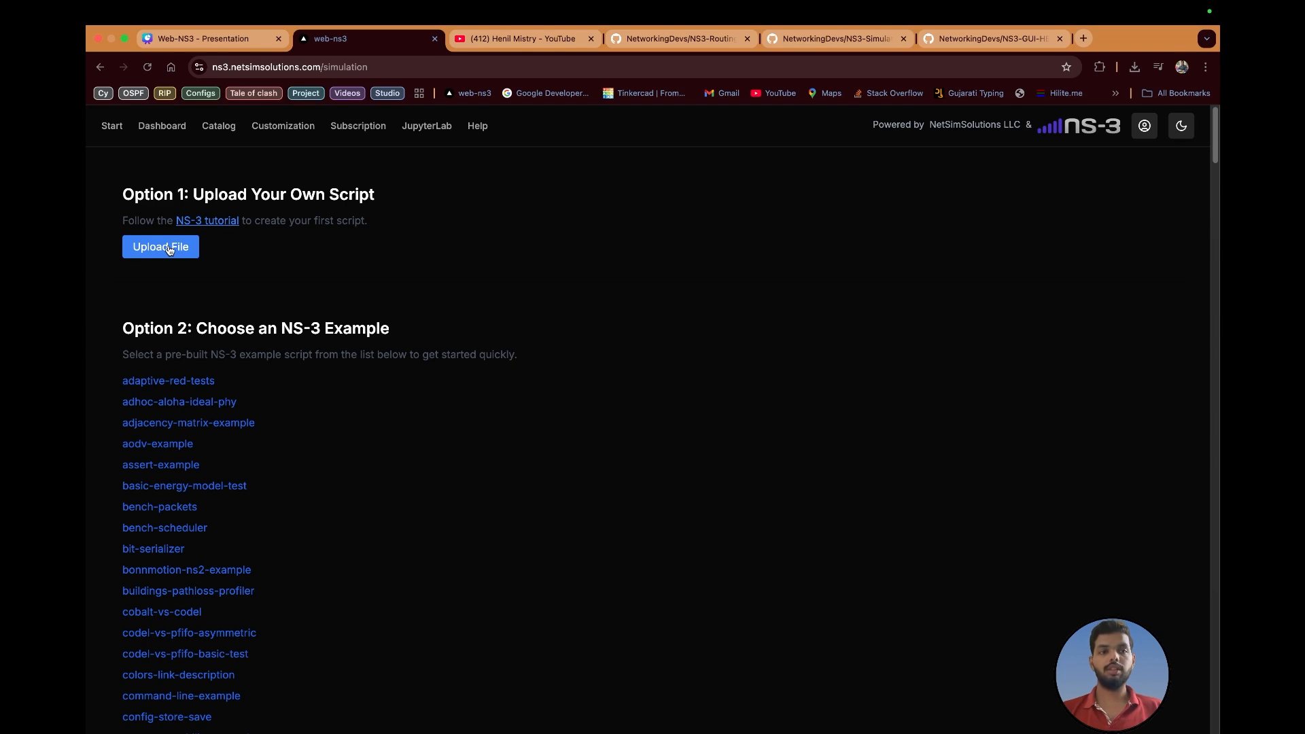
pyautogui.click(543, 350)
pyautogui.press('Return')
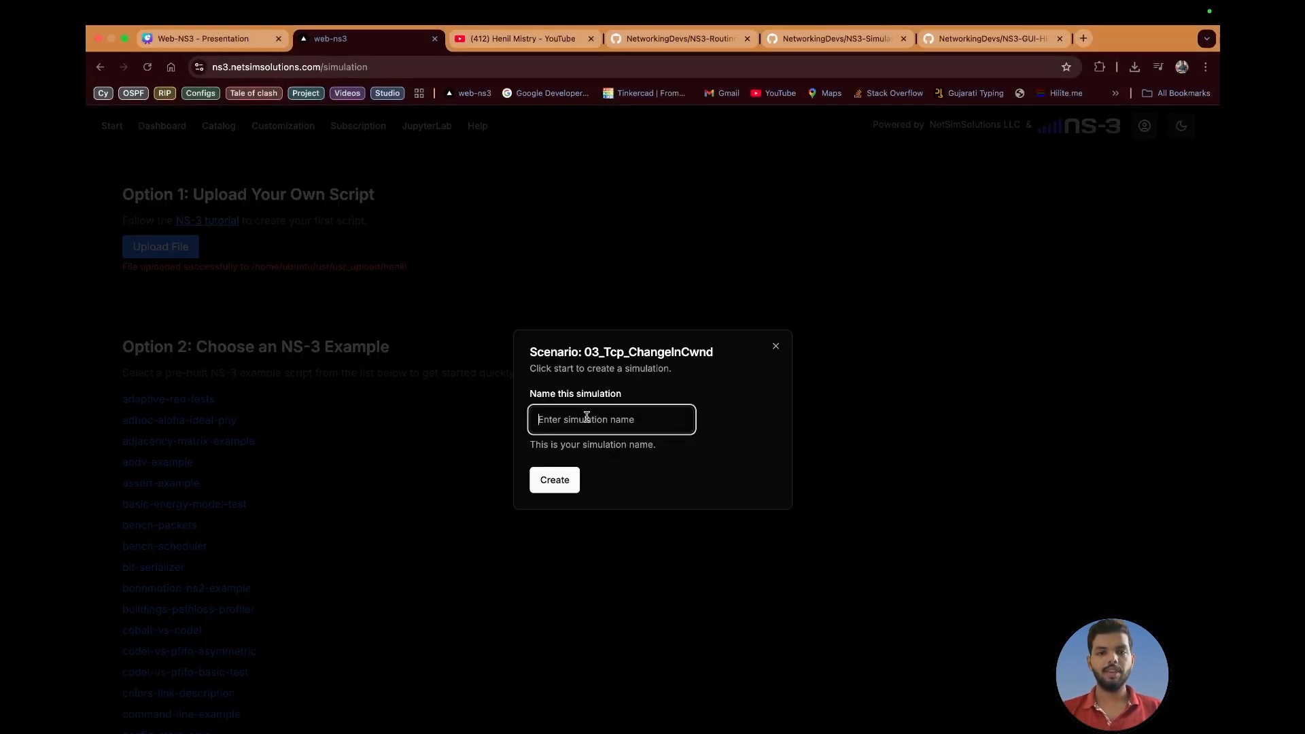
# Create a simulation named testTcp2 from the uploaded script and look over its code in the editor.
pyautogui.write('te')
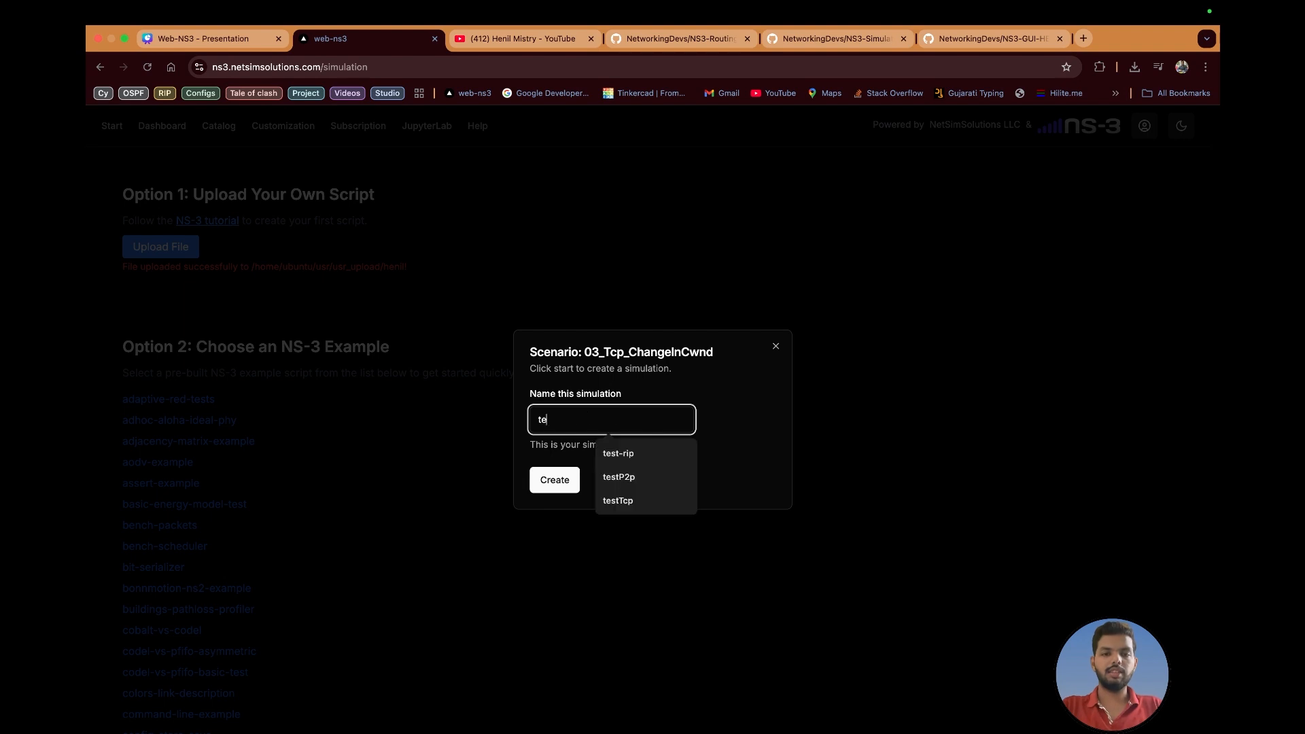
pyautogui.write('stTcp')
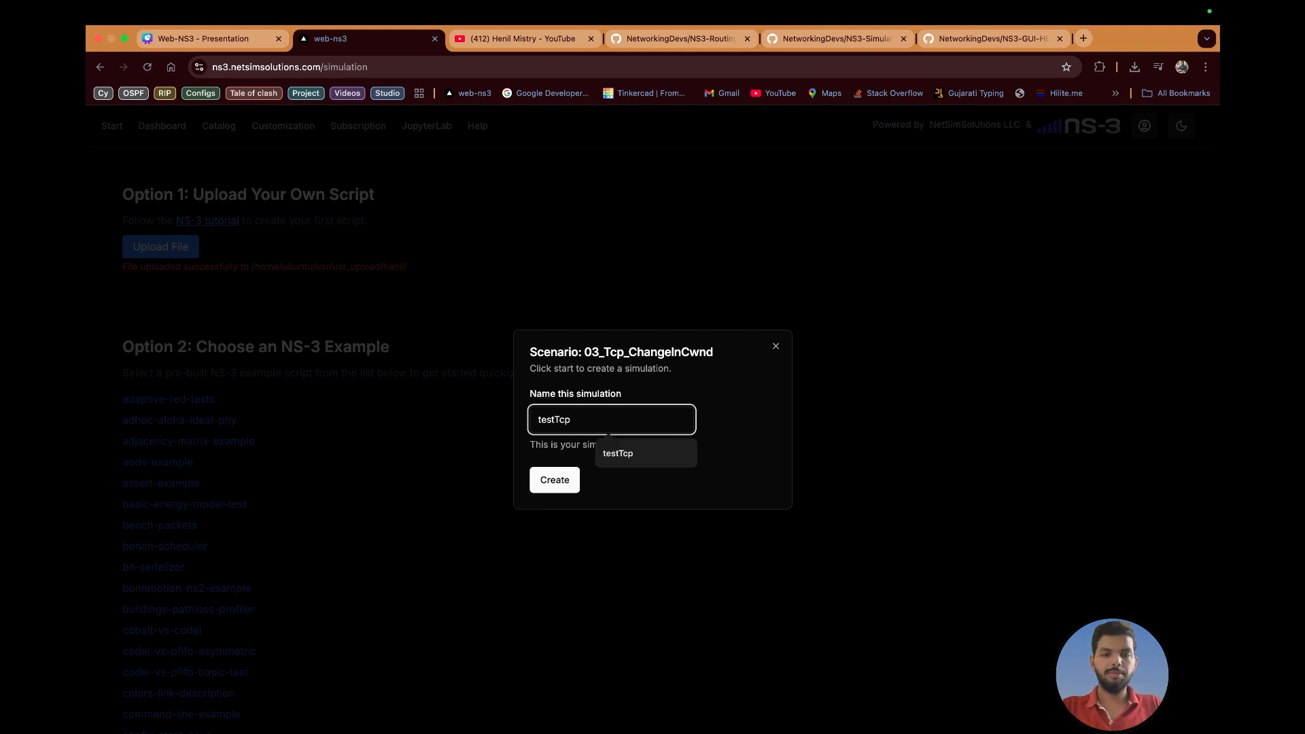
pyautogui.write('2')
pyautogui.click(561, 484)
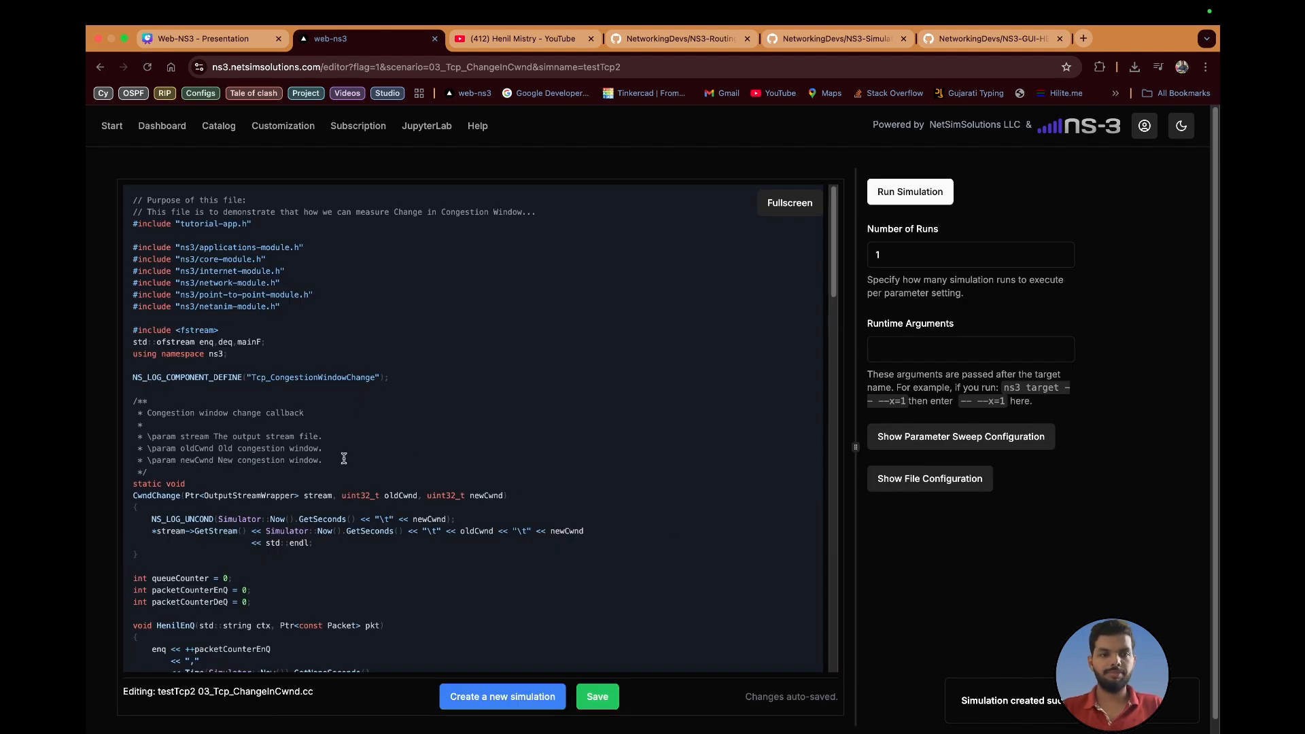
pyautogui.scroll(-5, 299, 520)
pyautogui.scroll(7, 299, 524)
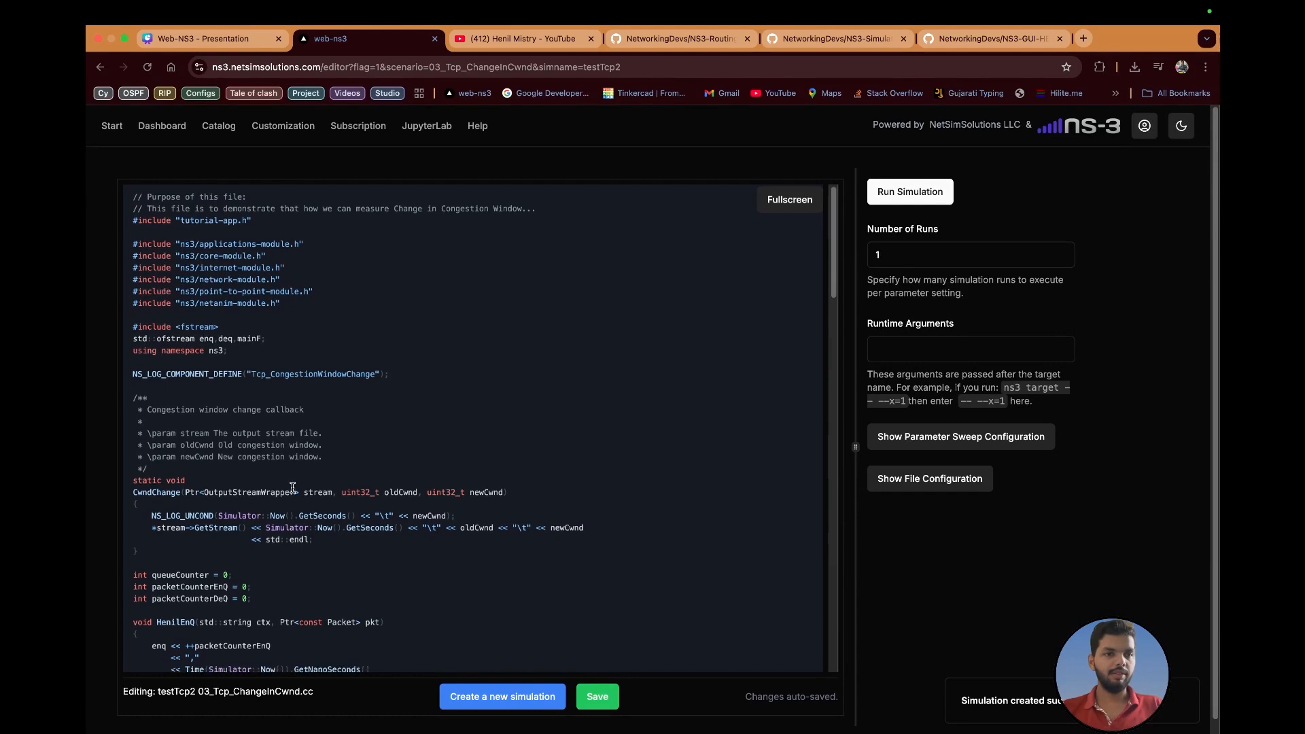
# Look through the testTcp2 script code from its includes down to the node, link and address setup.
pyautogui.scroll(-10, 296, 469)
pyautogui.scroll(-10, 293, 488)
pyautogui.scroll(15, 293, 488)
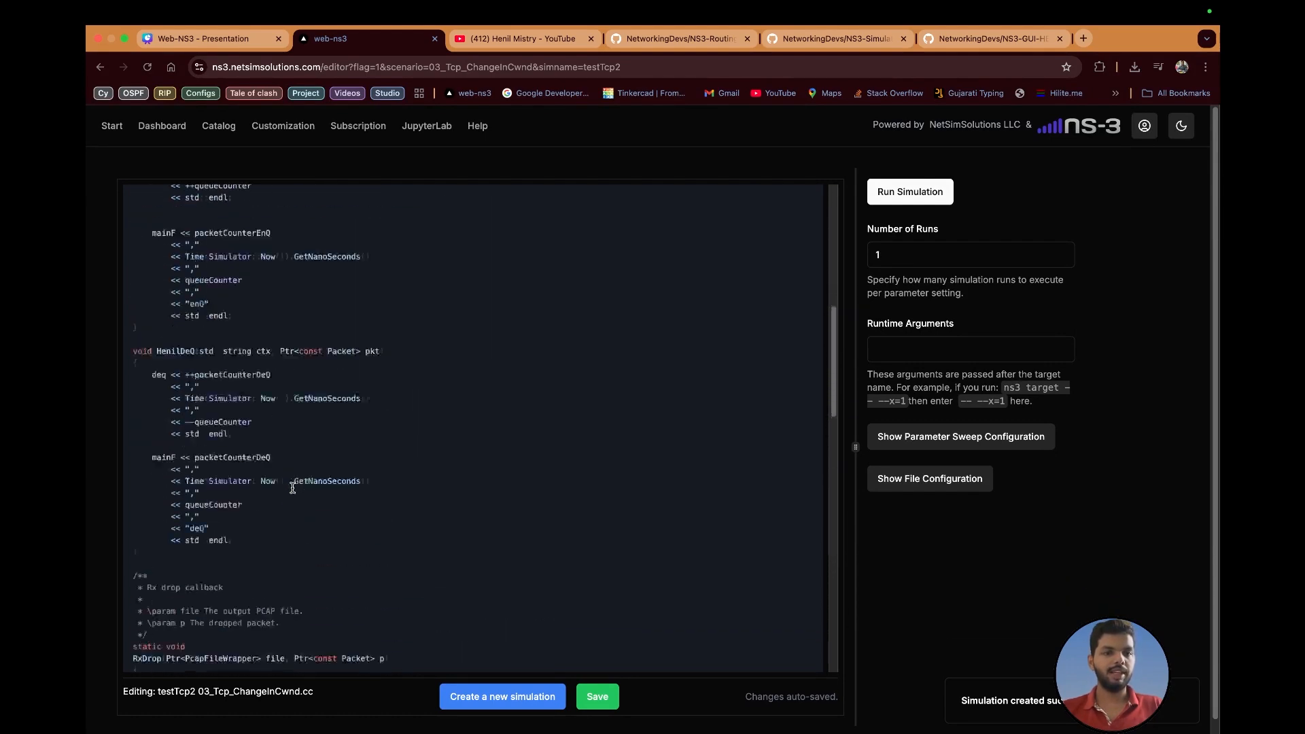
pyautogui.scroll(1, 293, 488)
pyautogui.scroll(10, 332, 426)
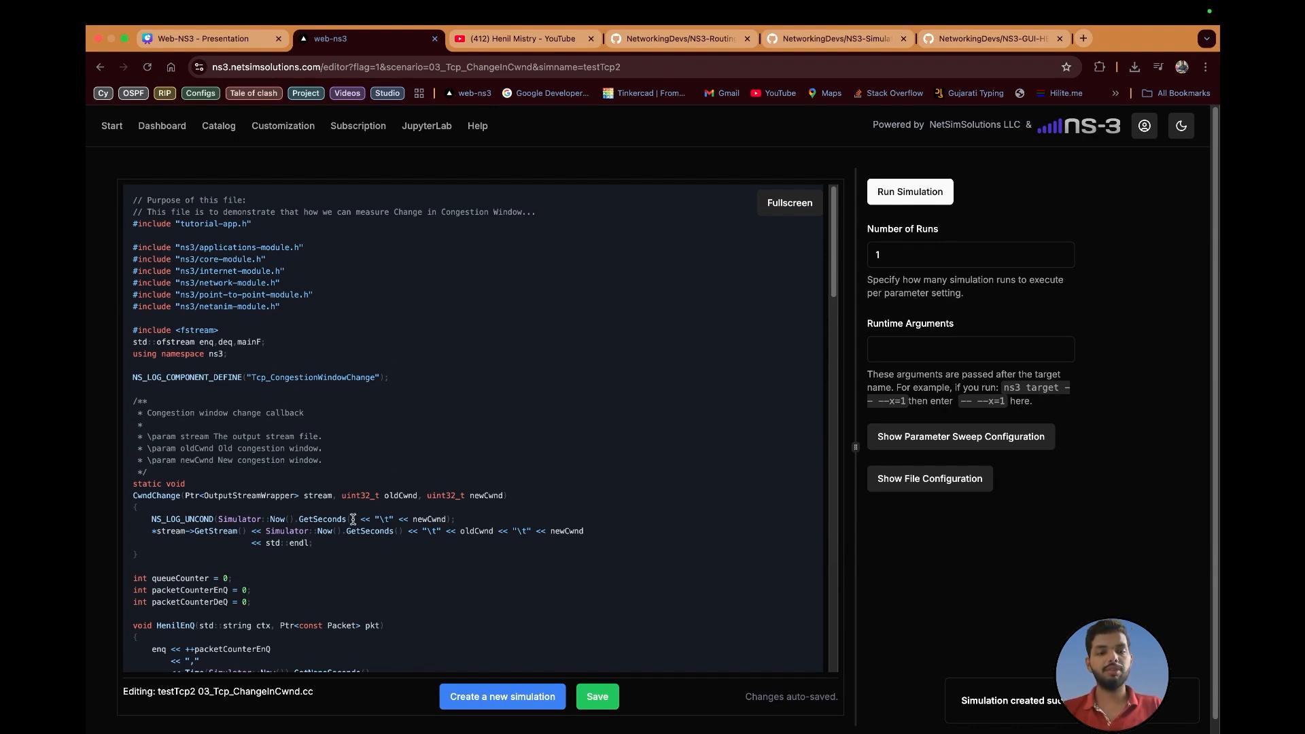
pyautogui.scroll(-2, 355, 539)
pyautogui.scroll(-15, 355, 539)
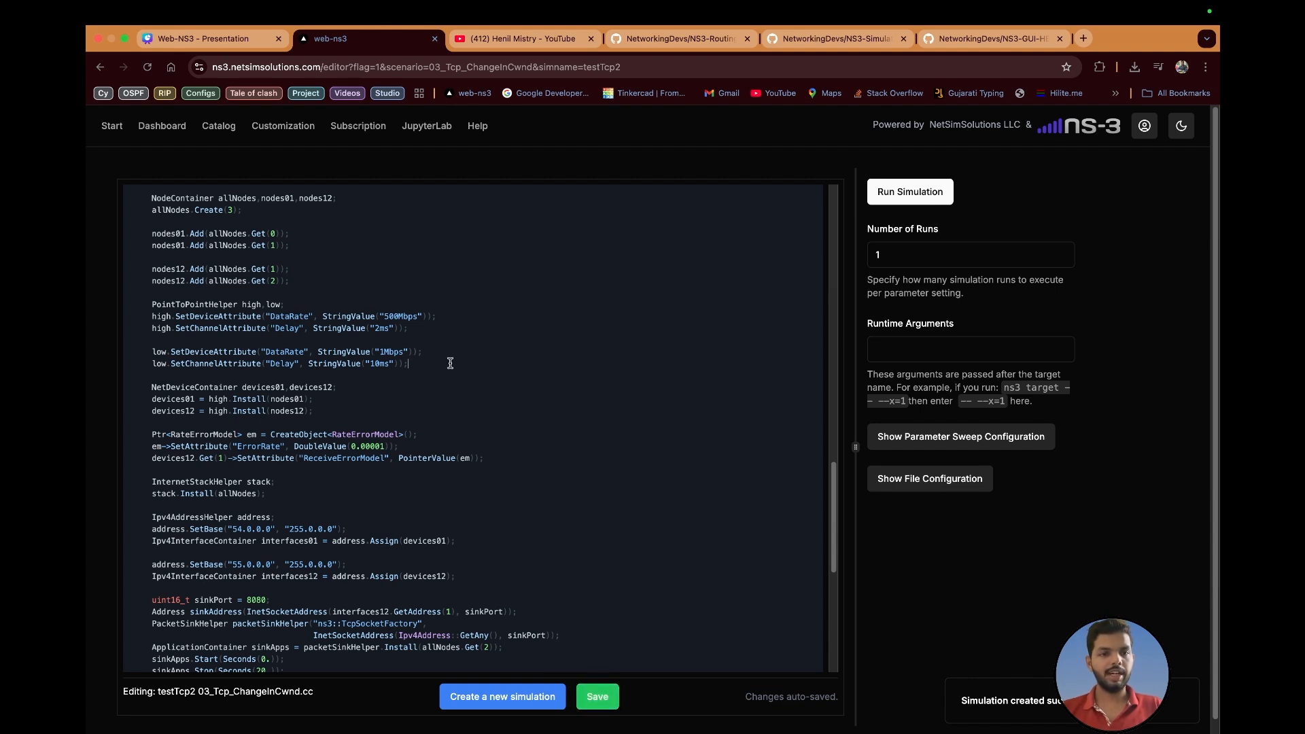
# Try typing test text after the low link's delay line, remove it, and save the script.
pyautogui.write('bjdkebdkjf')
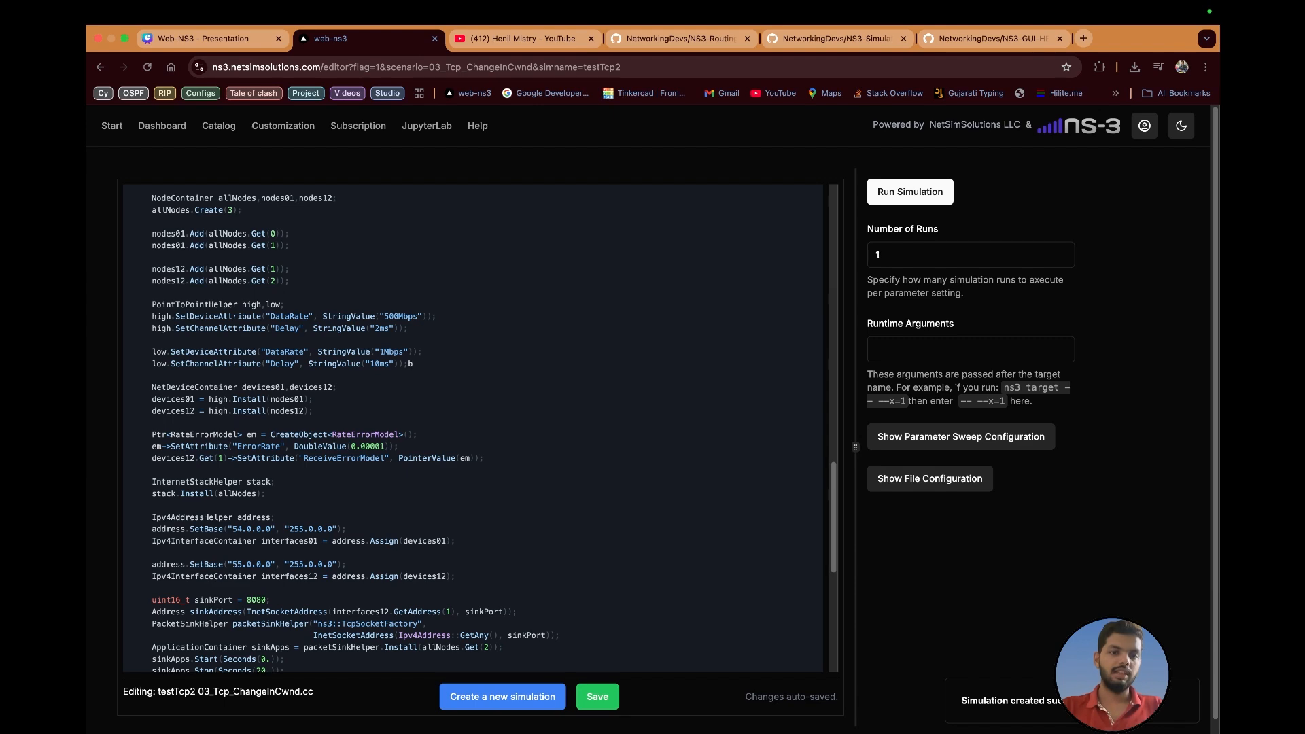
pyautogui.scroll(-8, 262, 443)
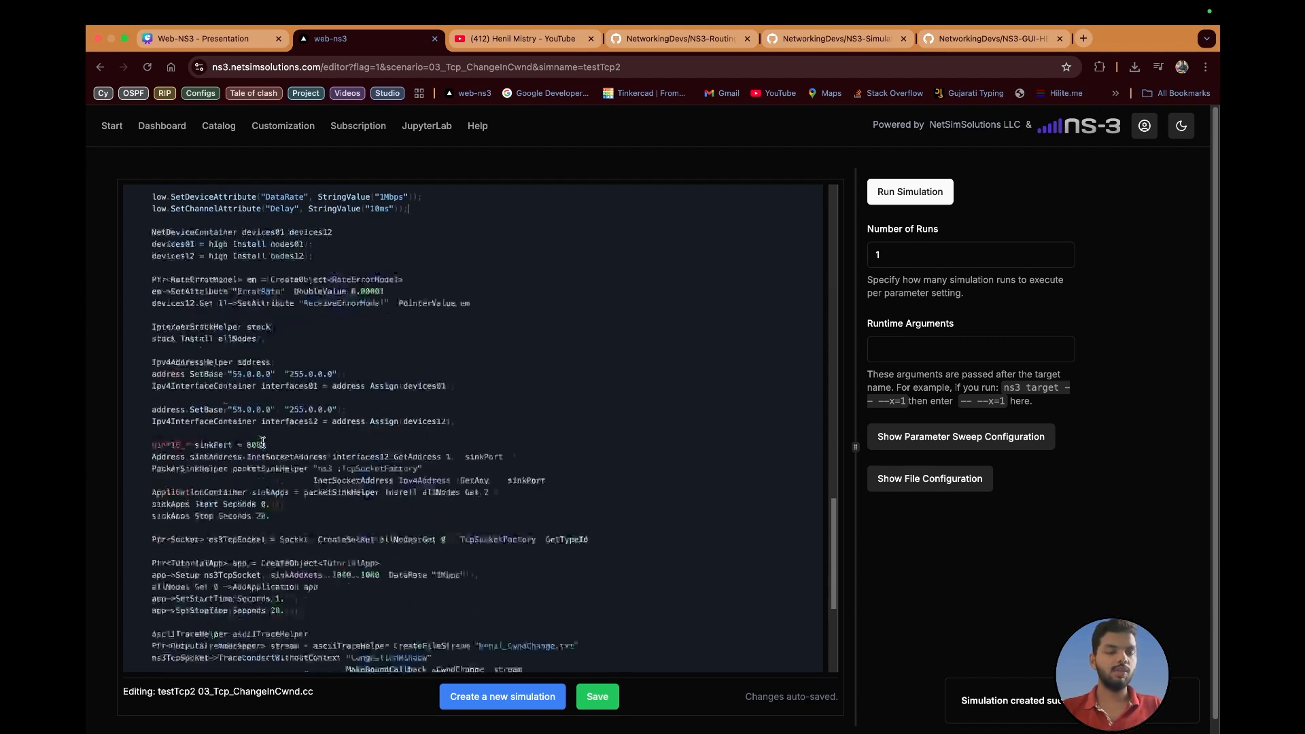
pyautogui.click(598, 697)
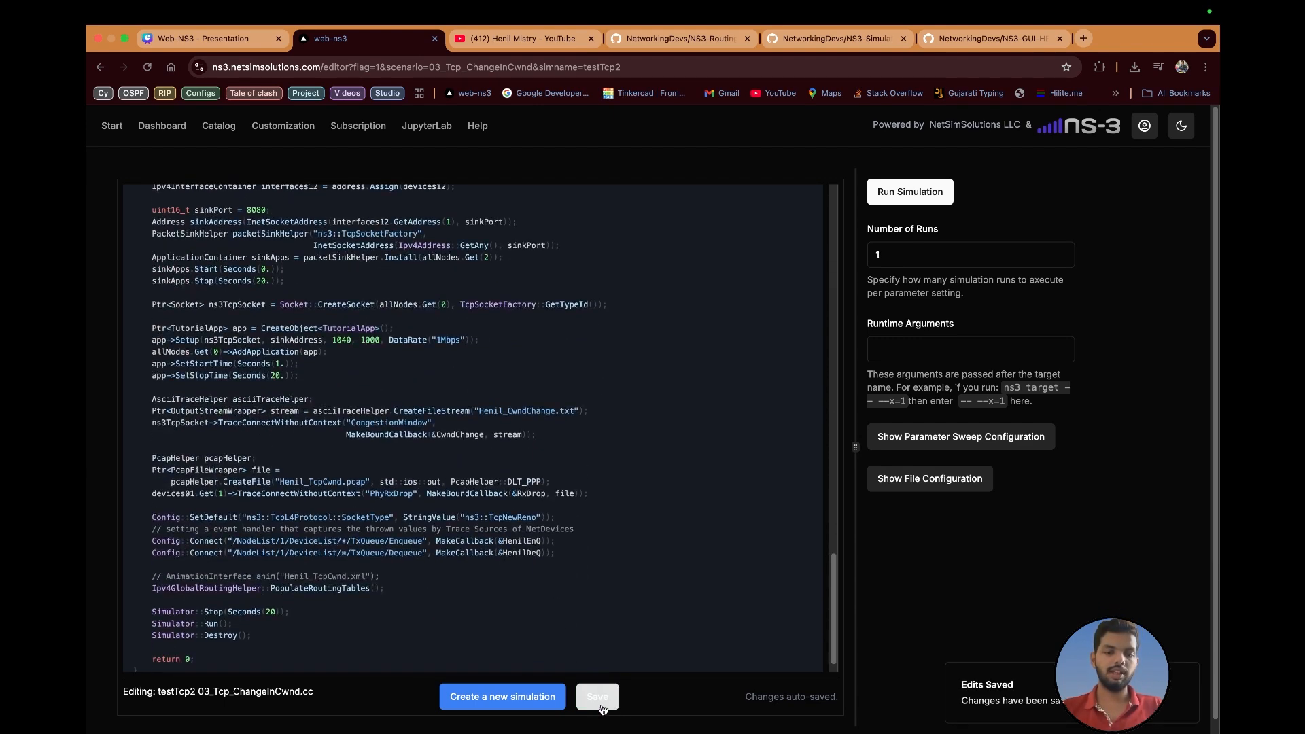
pyautogui.scroll(15, 633, 436)
pyautogui.scroll(3, 633, 436)
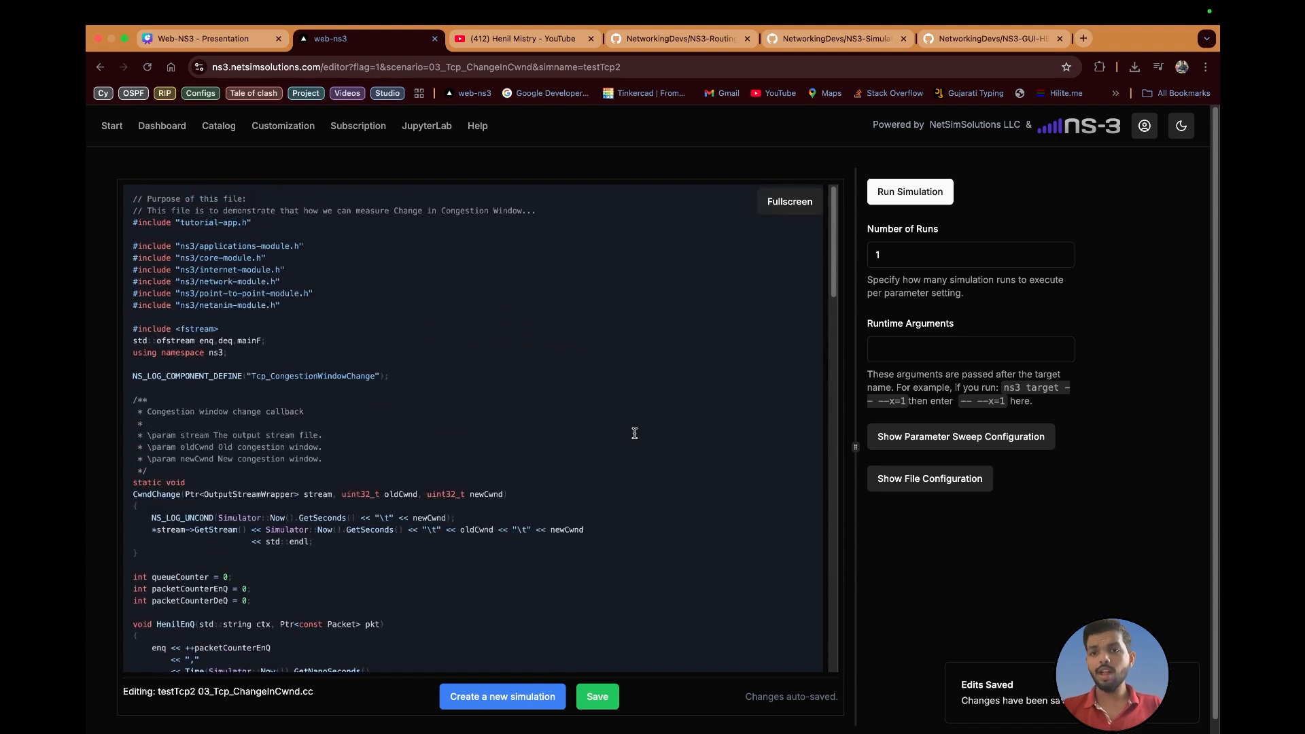
# Examine the number-of-runs and runtime-arguments settings alongside the script code.
pyautogui.moveTo(900, 259); pyautogui.dragTo(813, 251)
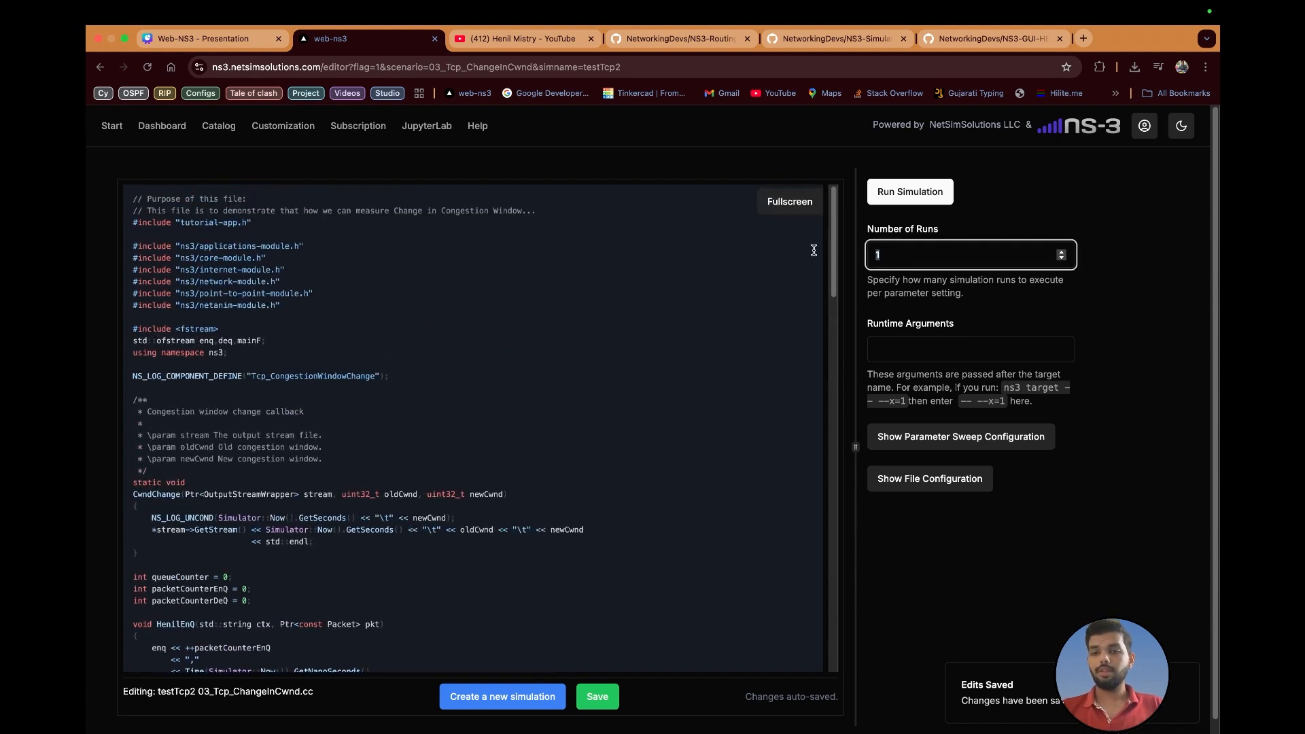
pyautogui.moveTo(133, 198); pyautogui.dragTo(598, 640)
pyautogui.click(902, 346)
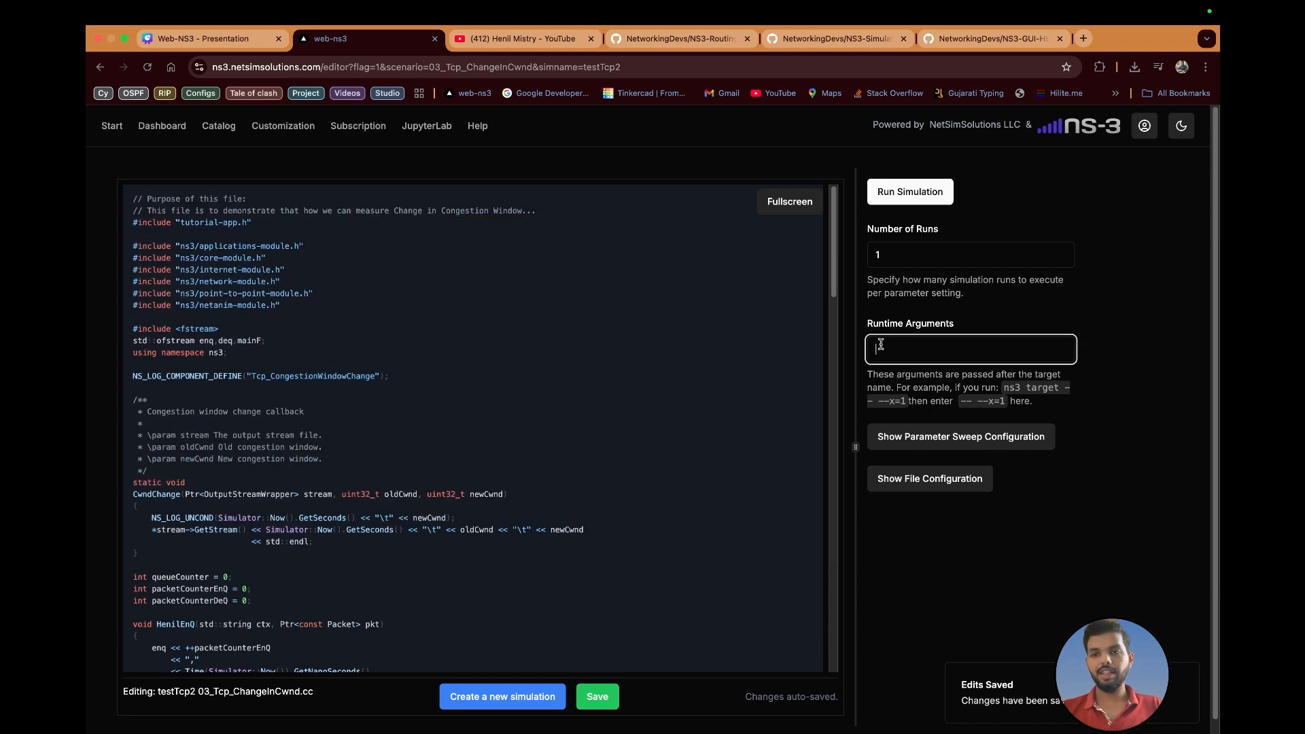
pyautogui.scroll(-3, 313, 475)
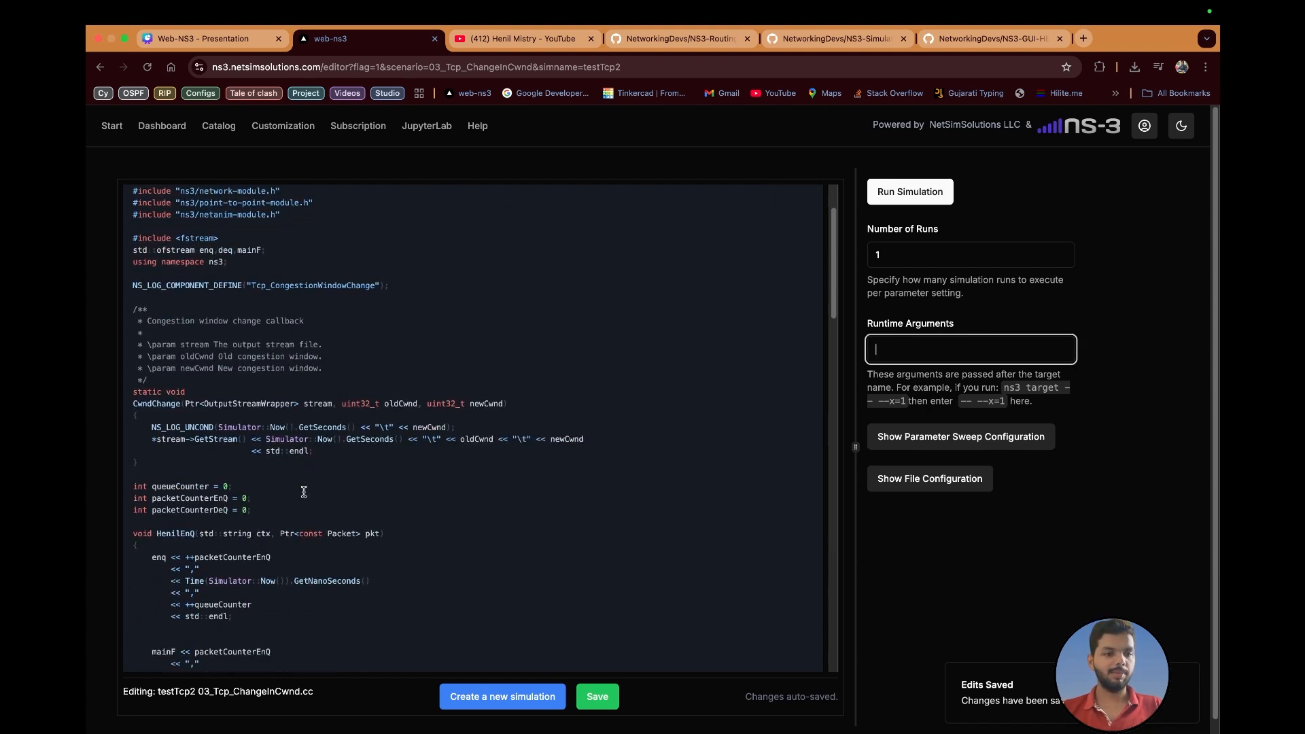
pyautogui.moveTo(359, 547); pyautogui.dragTo(136, 304)
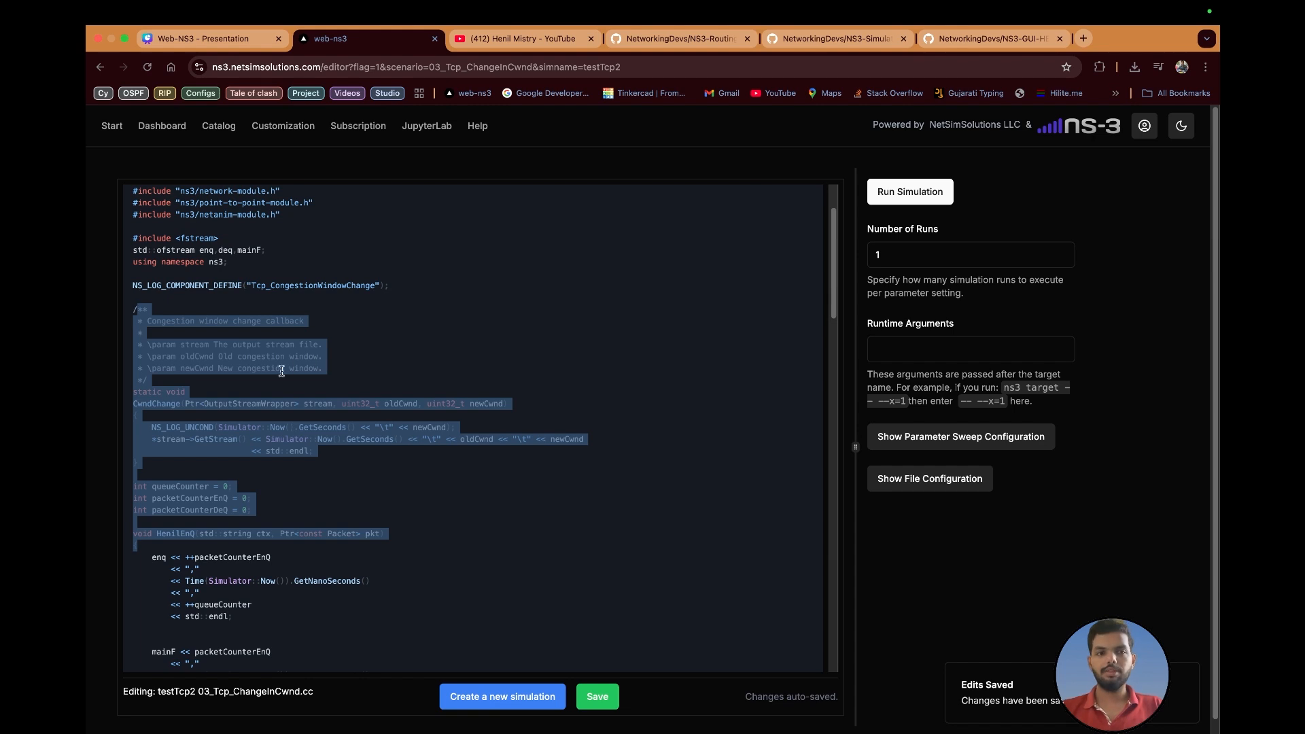
pyautogui.click(912, 351)
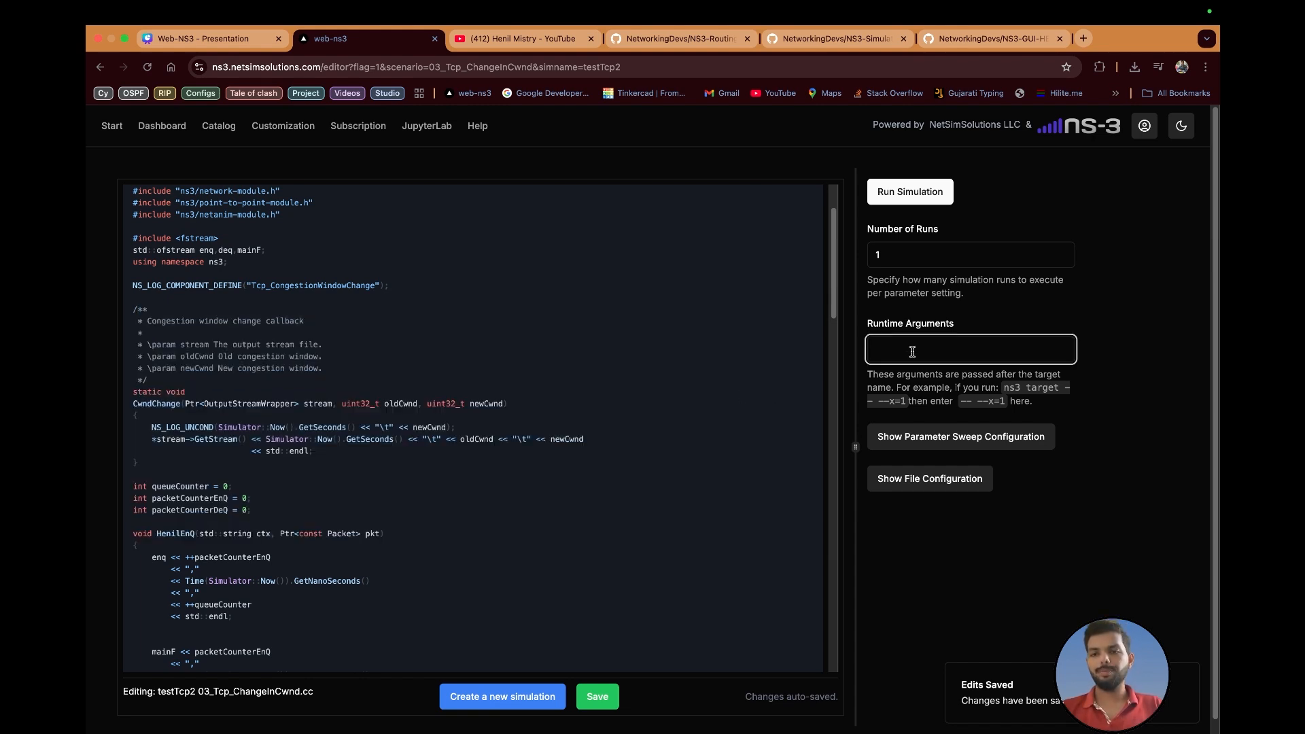
# Show the parameter sweep configuration and examine the name, start, end and step settings of its parameters.
pyautogui.click(947, 438)
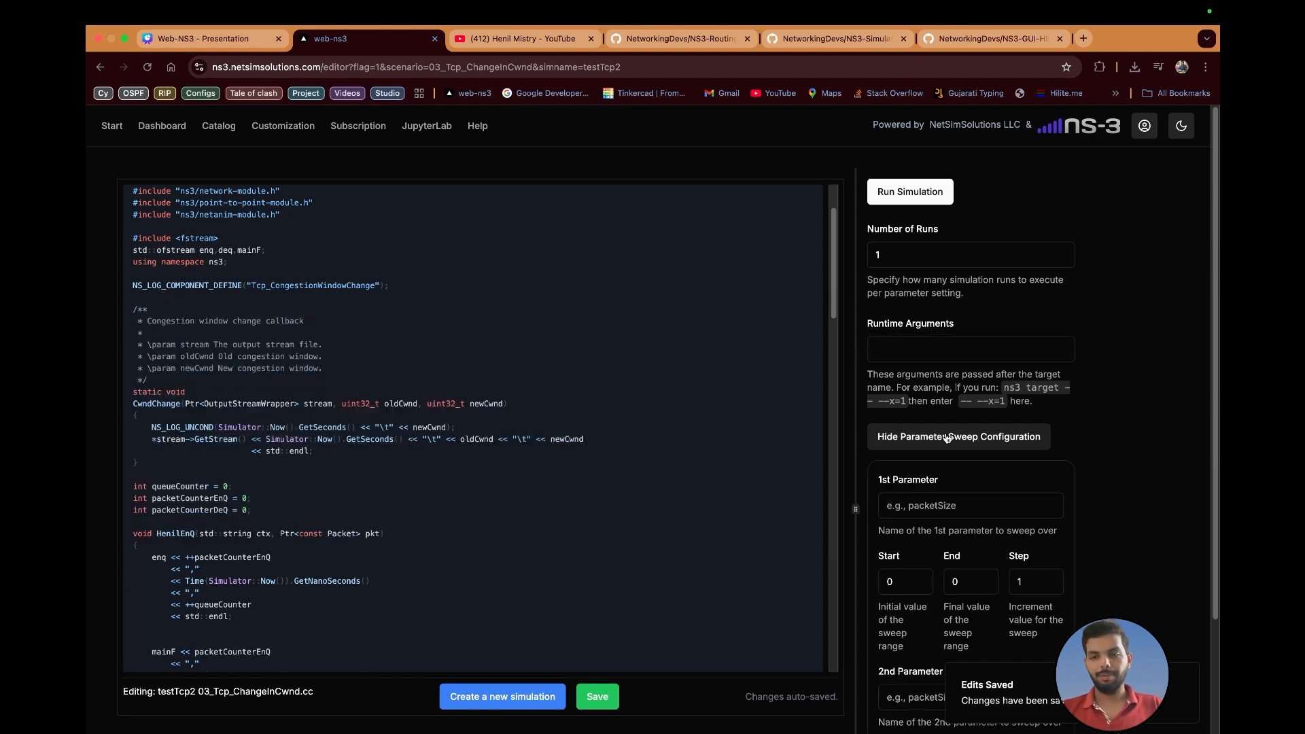
pyautogui.click(896, 260)
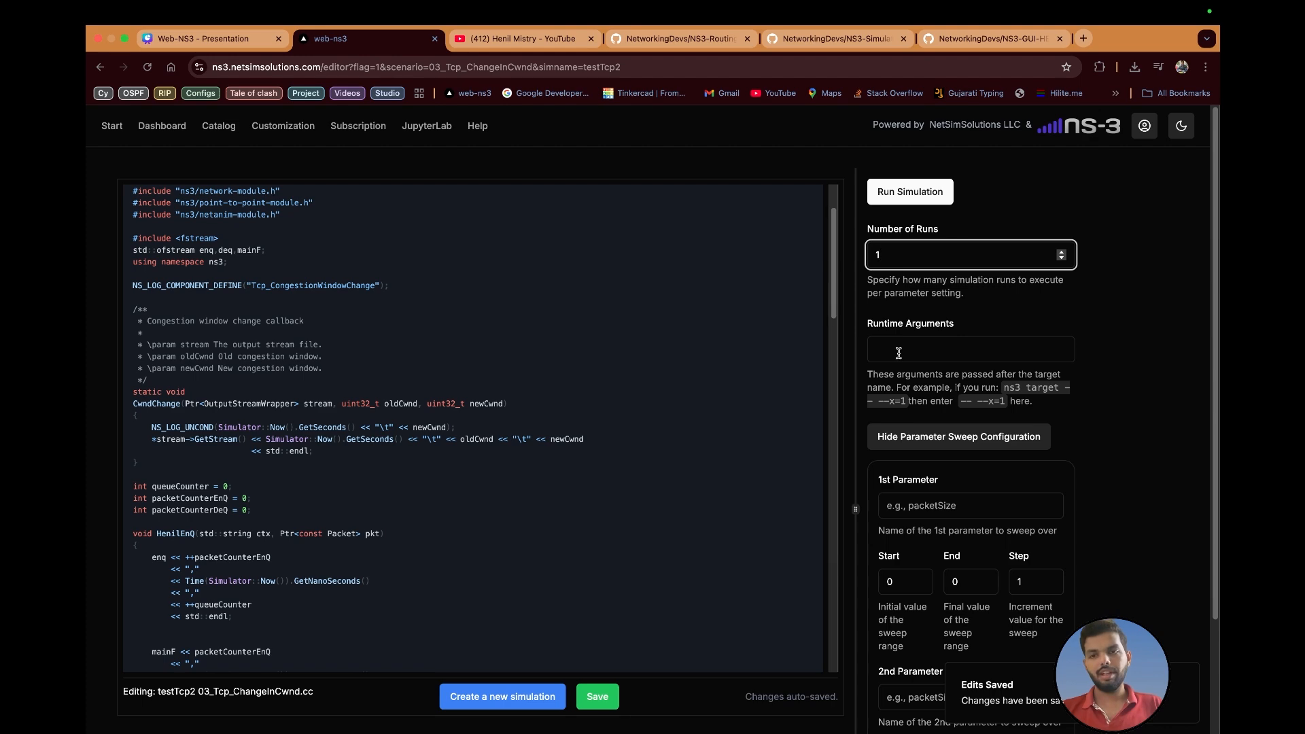
pyautogui.scroll(-3, 899, 353)
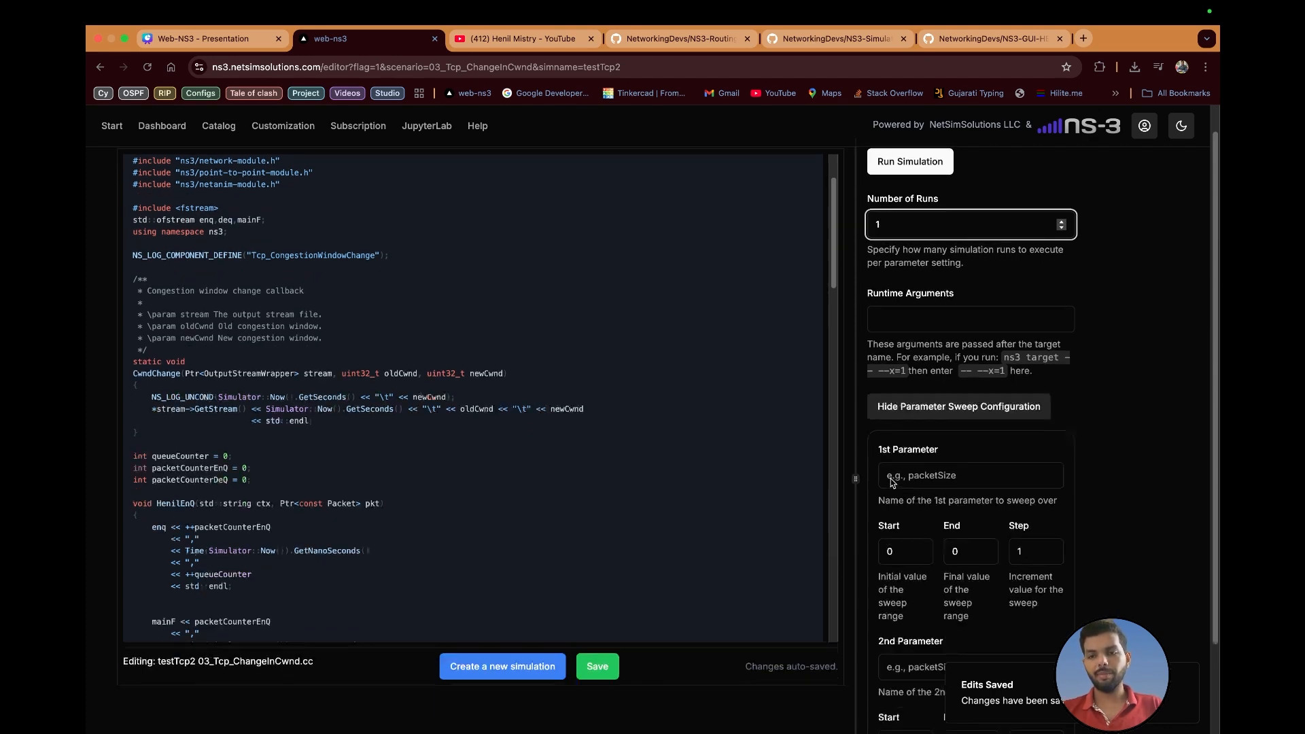
pyautogui.click(901, 465)
pyautogui.click(973, 466)
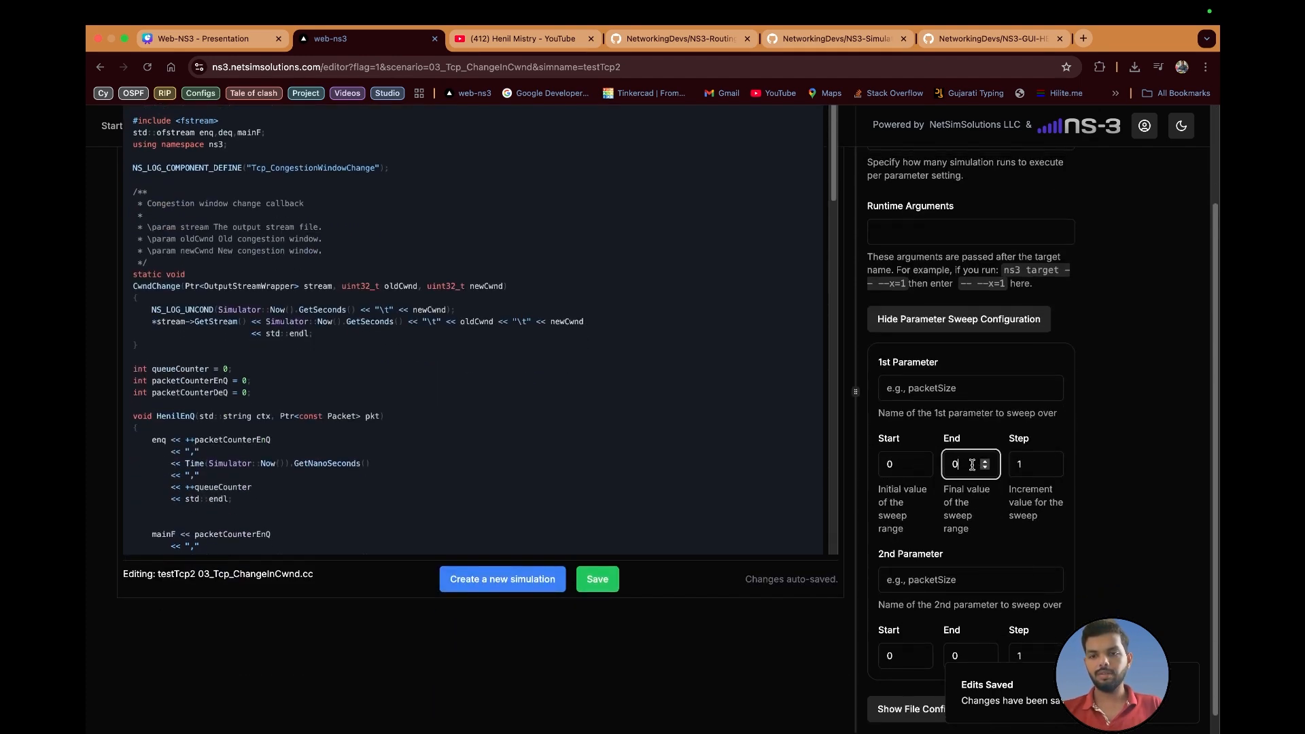
pyautogui.click(911, 393)
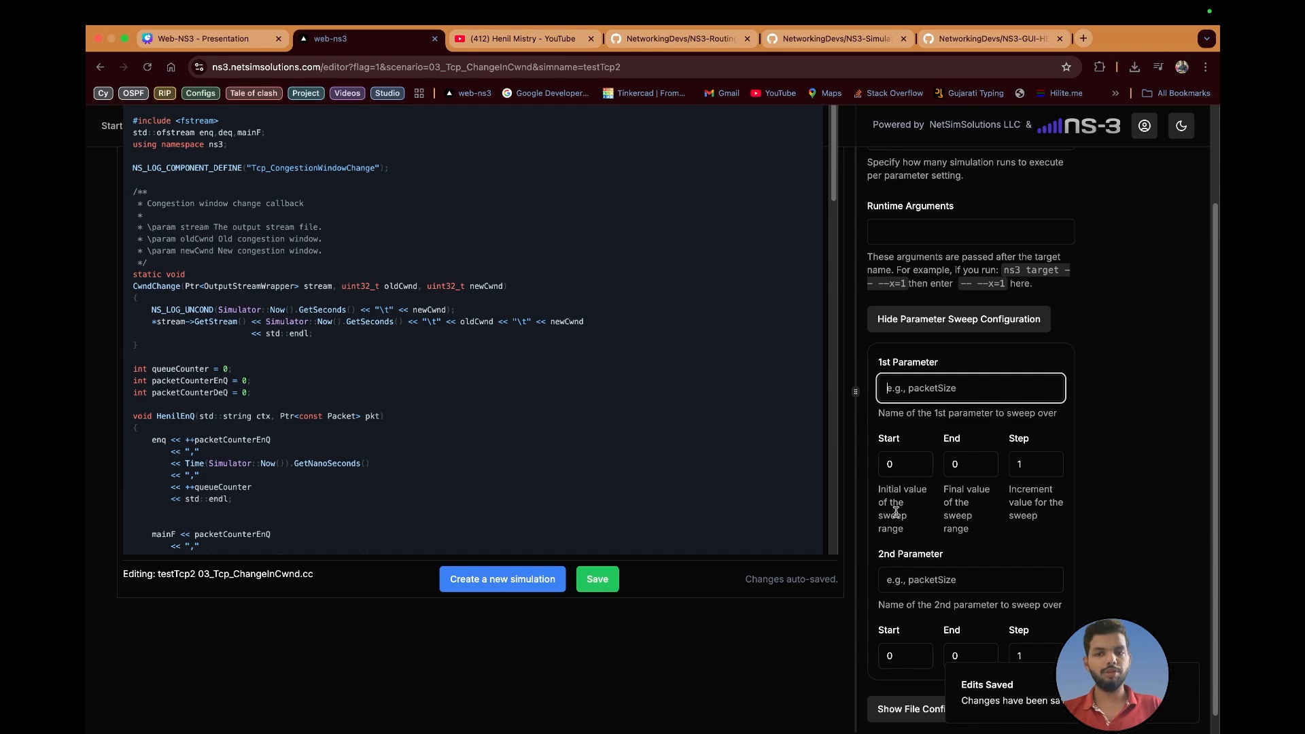
pyautogui.click(914, 464)
pyautogui.click(963, 463)
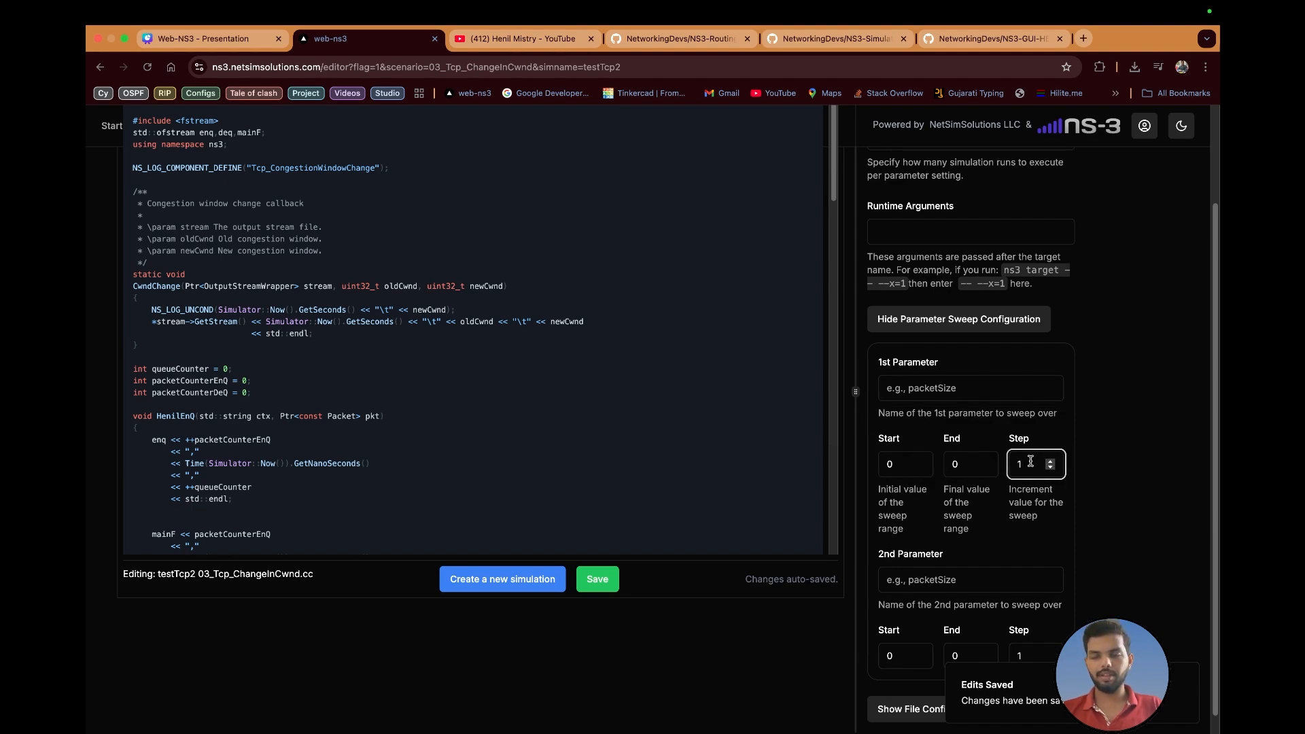
pyautogui.scroll(3, 916, 469)
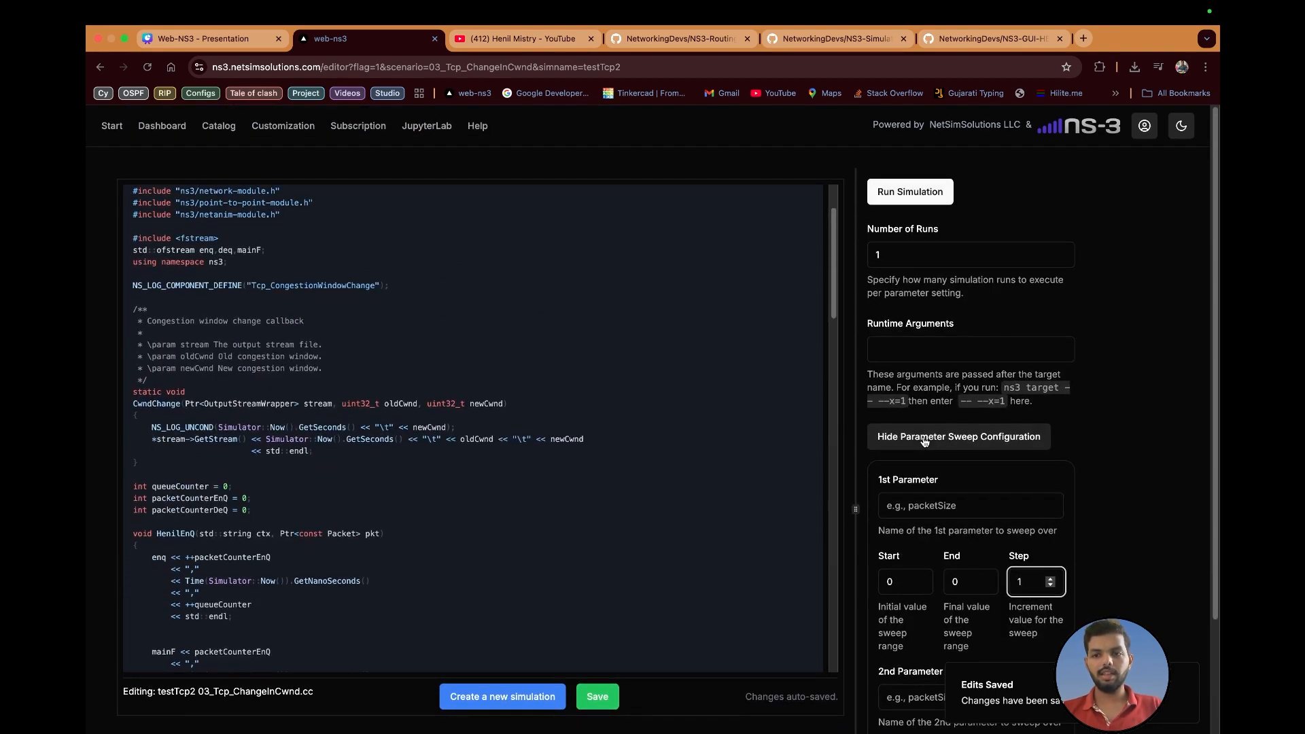
pyautogui.scroll(-1, 924, 443)
pyautogui.scroll(-2, 925, 443)
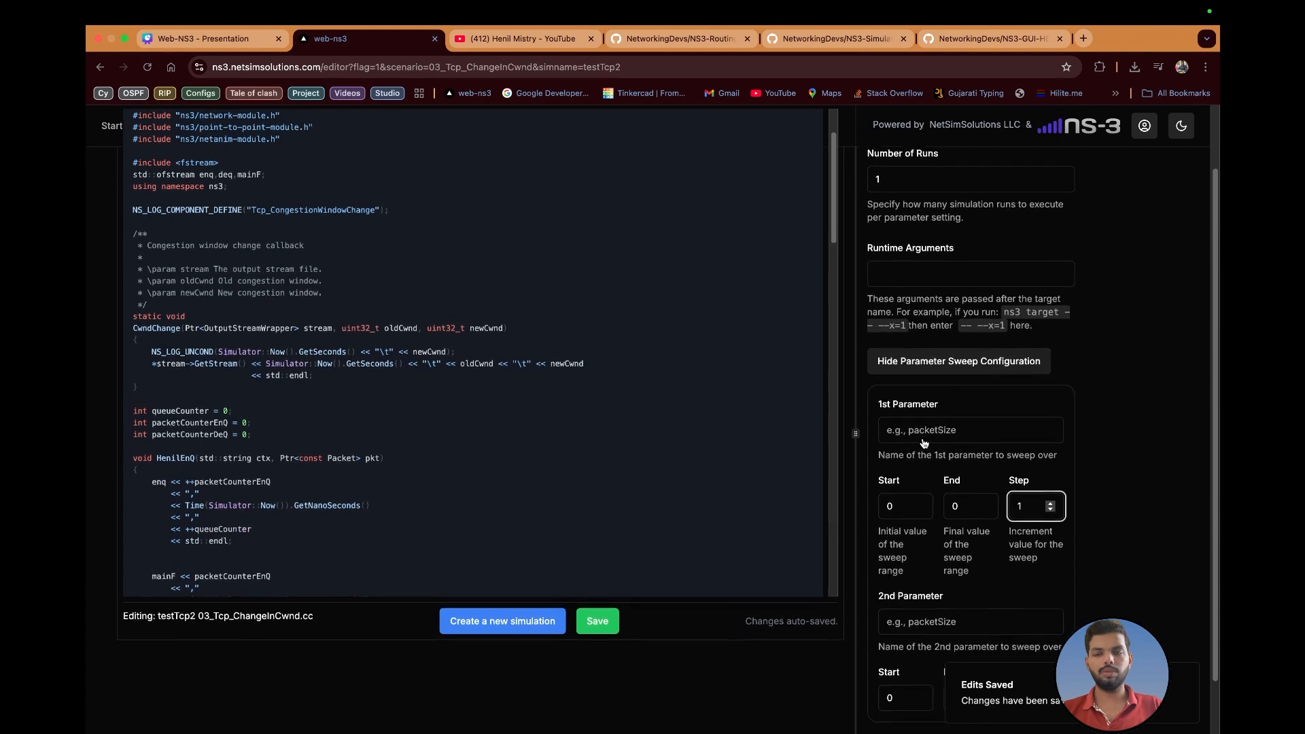
pyautogui.scroll(3, 925, 443)
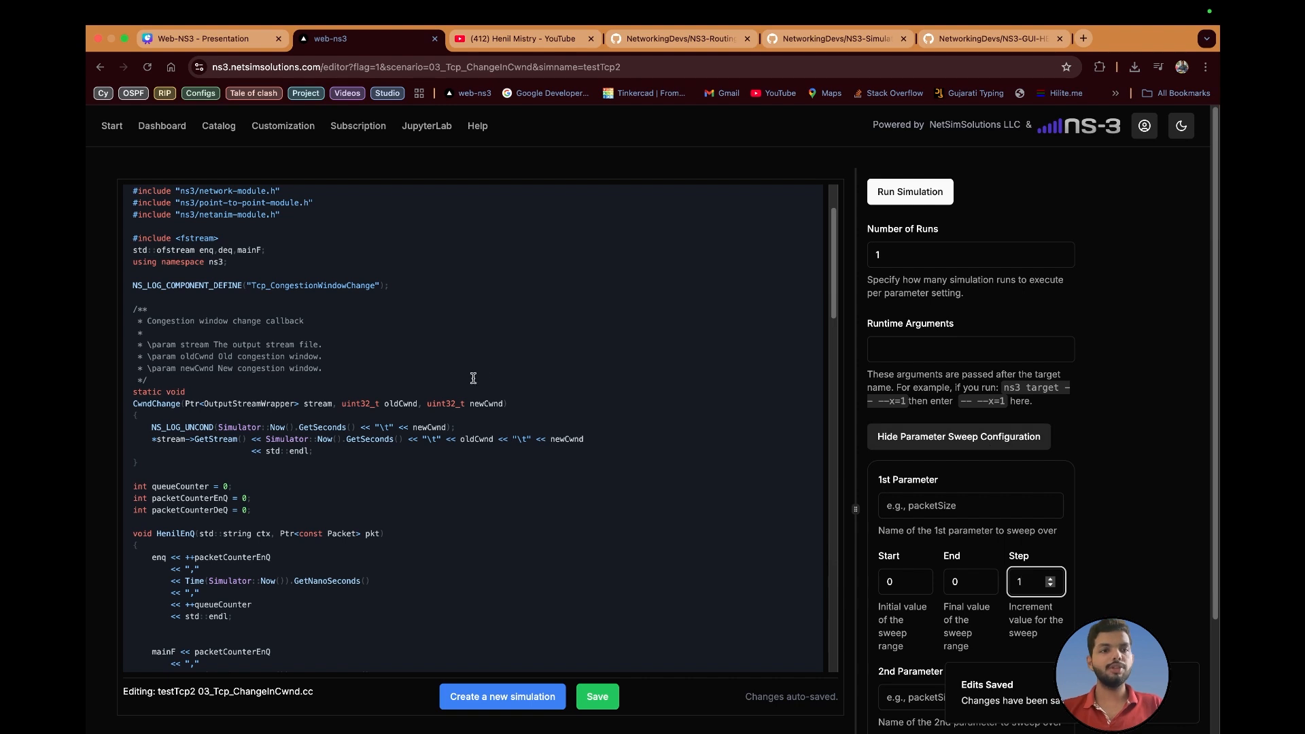
# Run the testTcp2 simulation with the number of runs kept at 1.
pyautogui.click(875, 265)
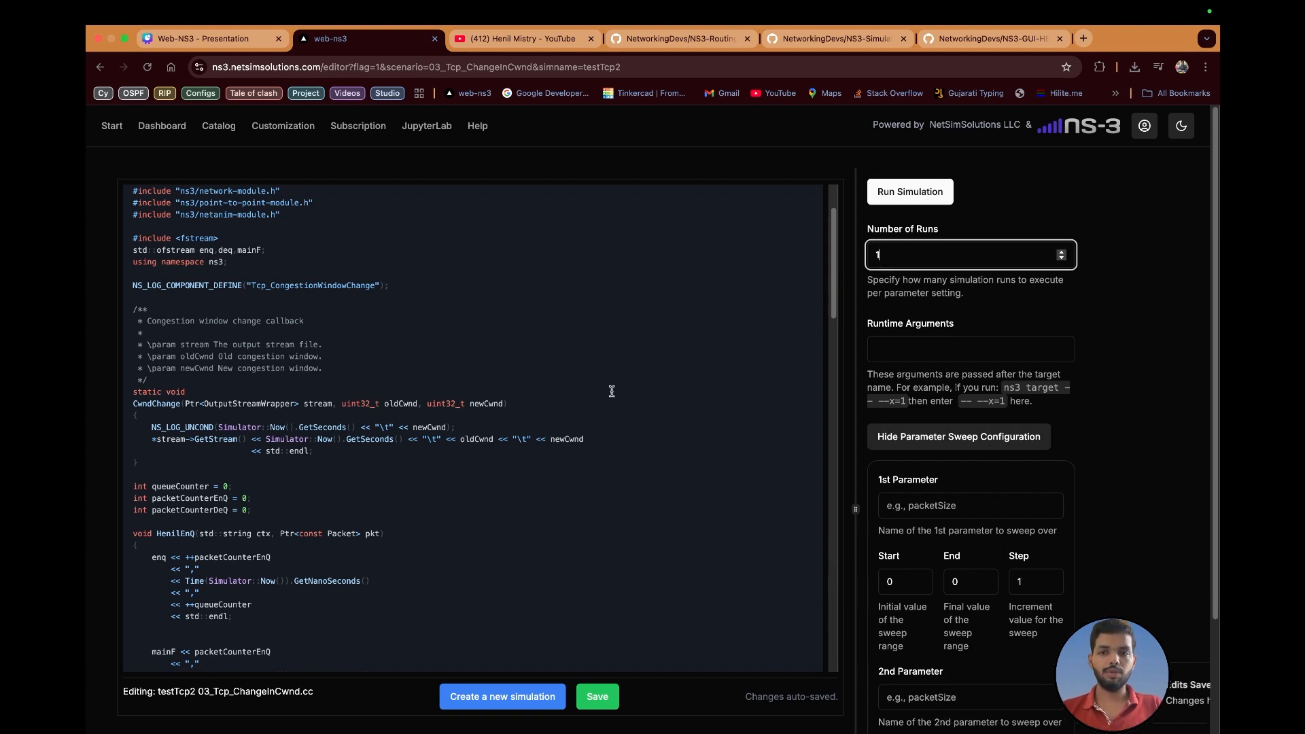
pyautogui.moveTo(917, 260); pyautogui.dragTo(768, 254)
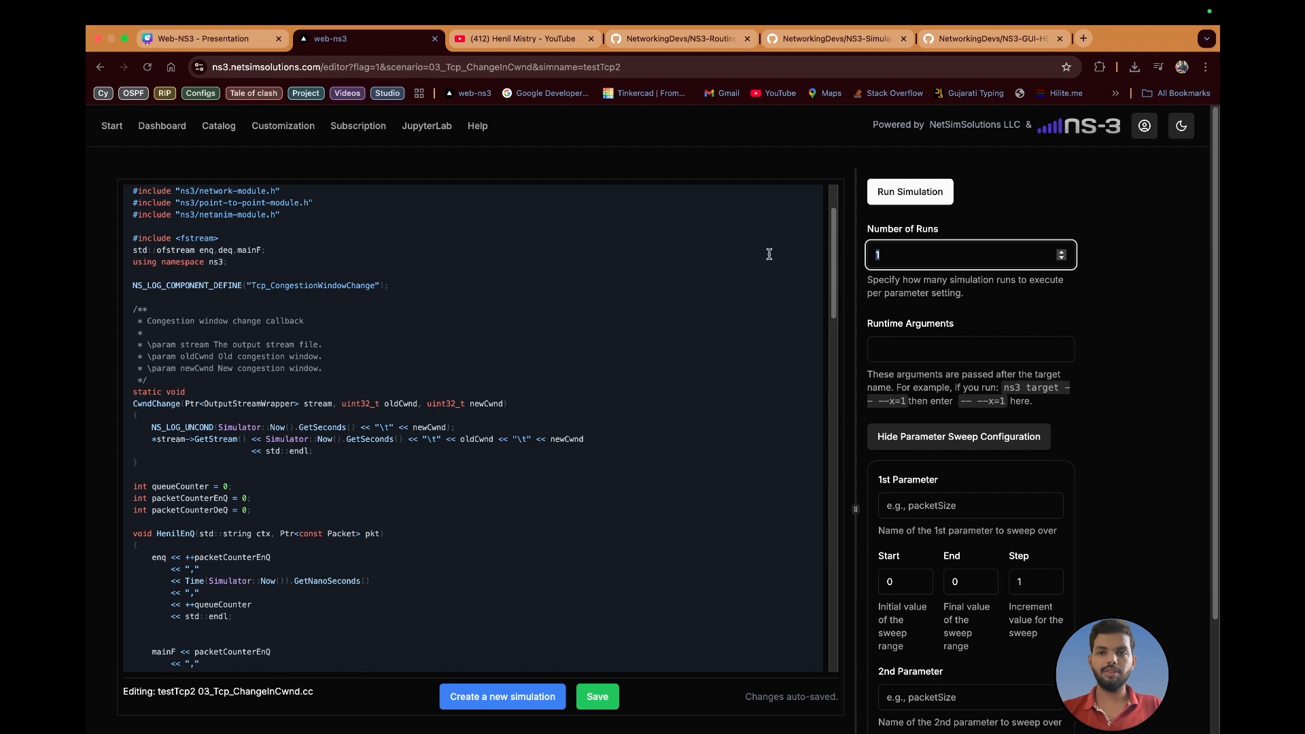
pyautogui.click(919, 194)
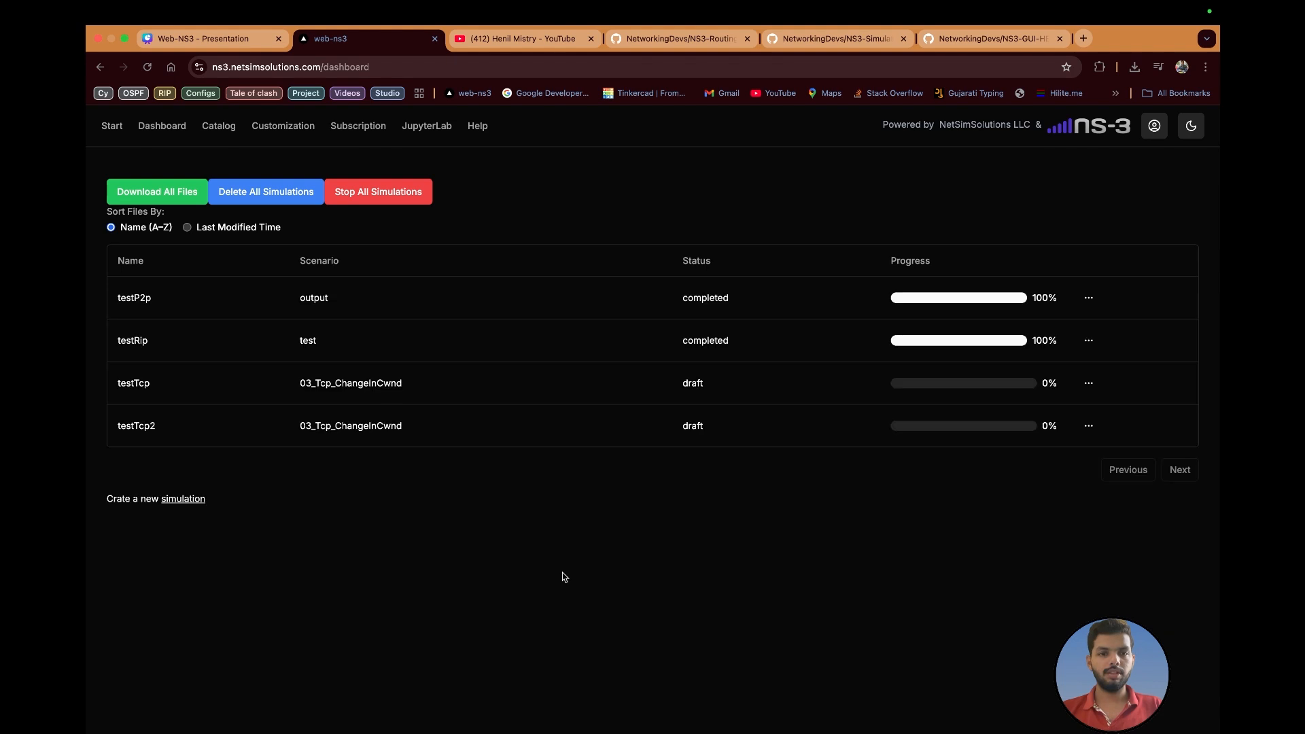
# Check the actions available for the draft simulations testTcp and testTcp2 on the dashboard.
pyautogui.click(1088, 382)
pyautogui.click(1135, 425)
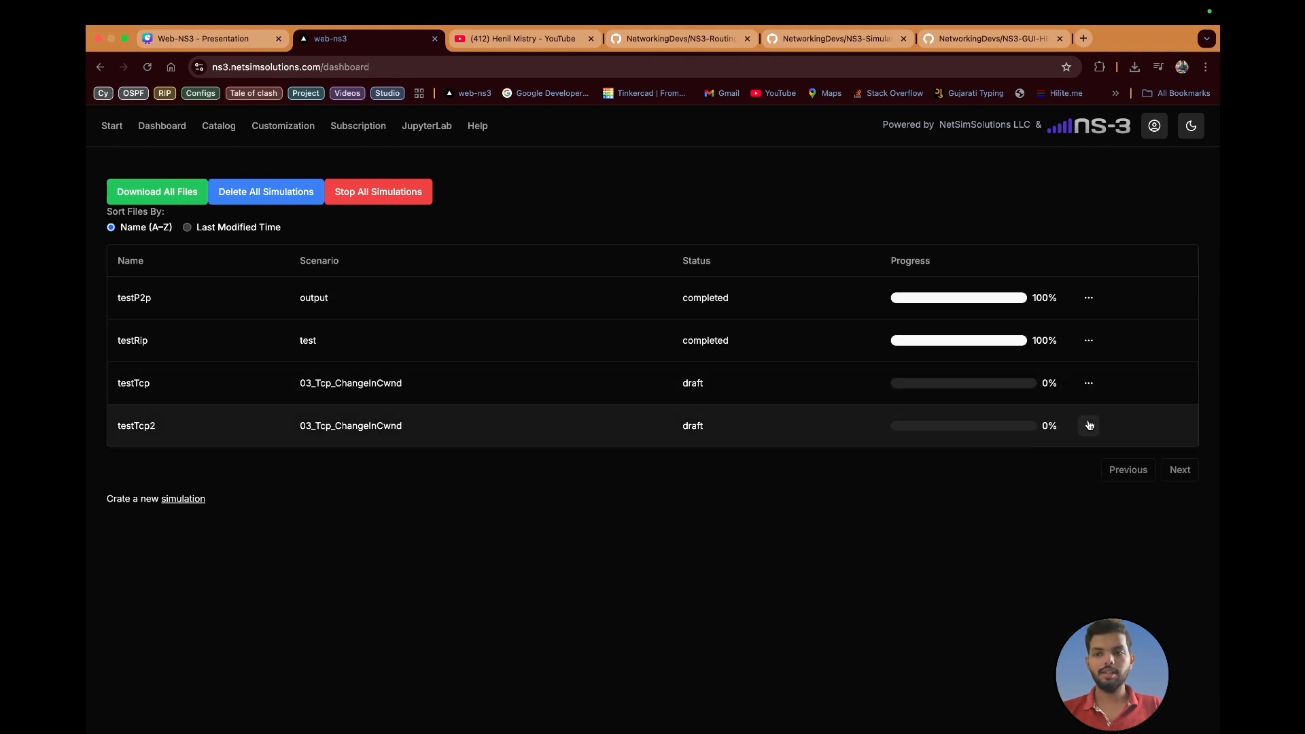
pyautogui.click(1089, 426)
pyautogui.click(917, 604)
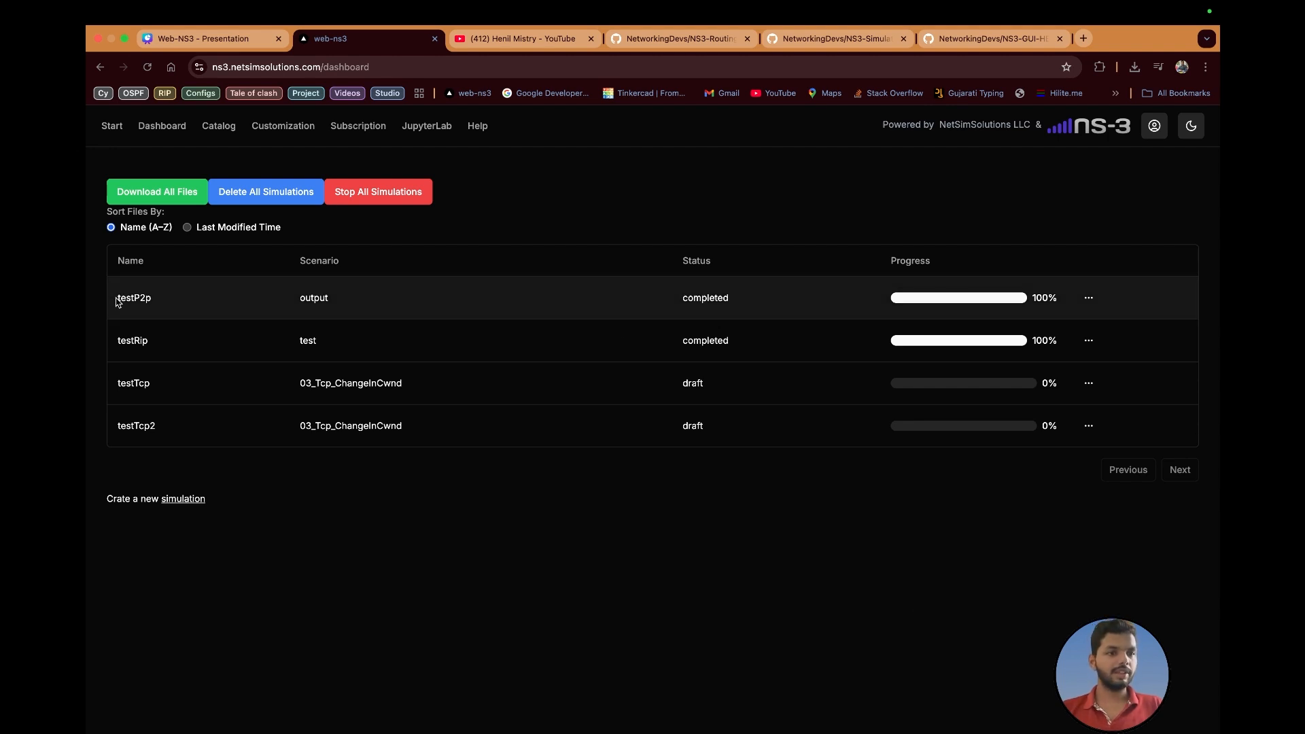
# Open the results of the completed testP2p simulation from the dashboard and reload the results page.
pyautogui.moveTo(119, 297); pyautogui.dragTo(157, 304)
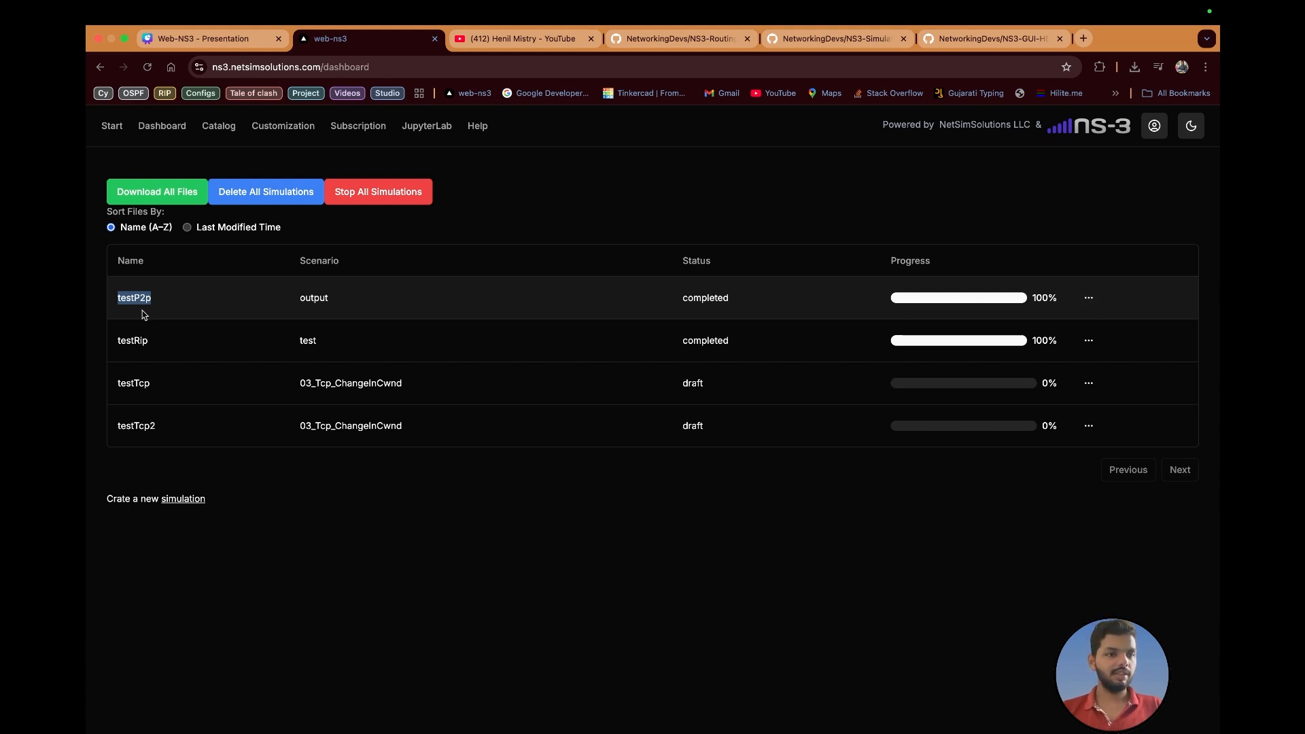
pyautogui.click(1089, 299)
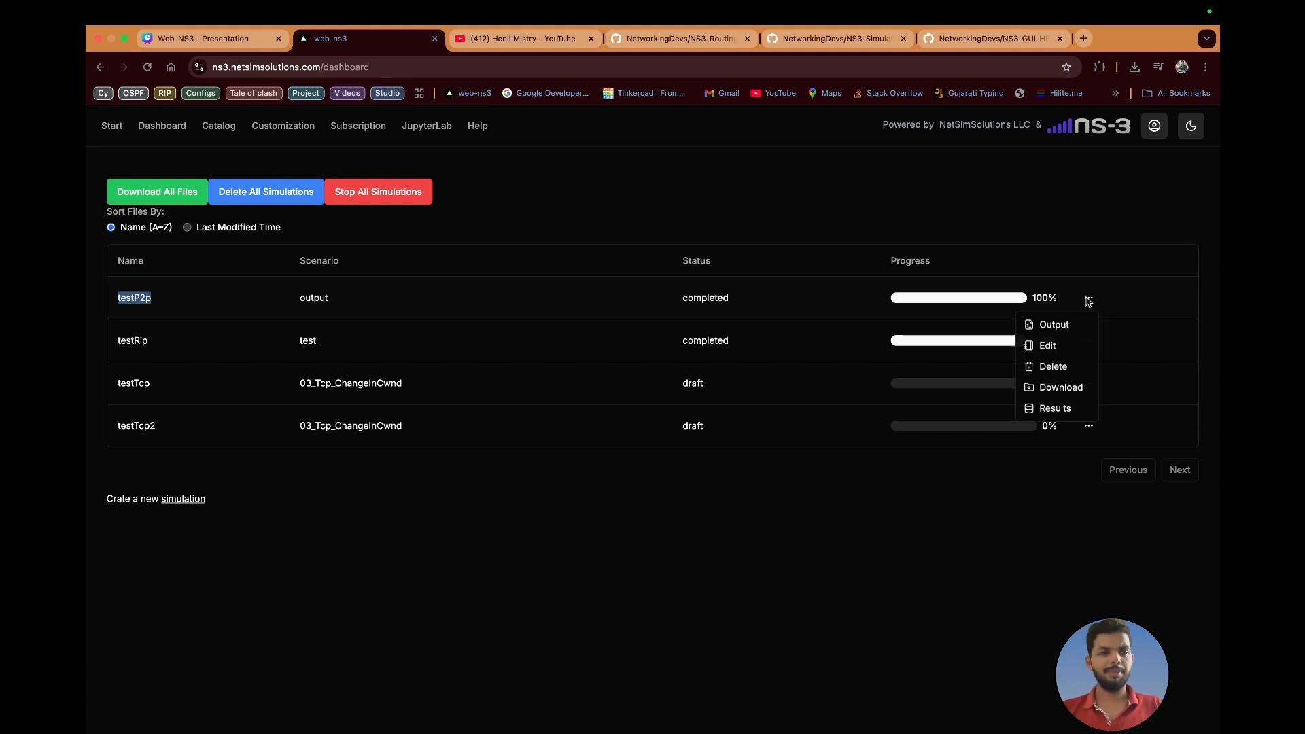
pyautogui.click(1040, 416)
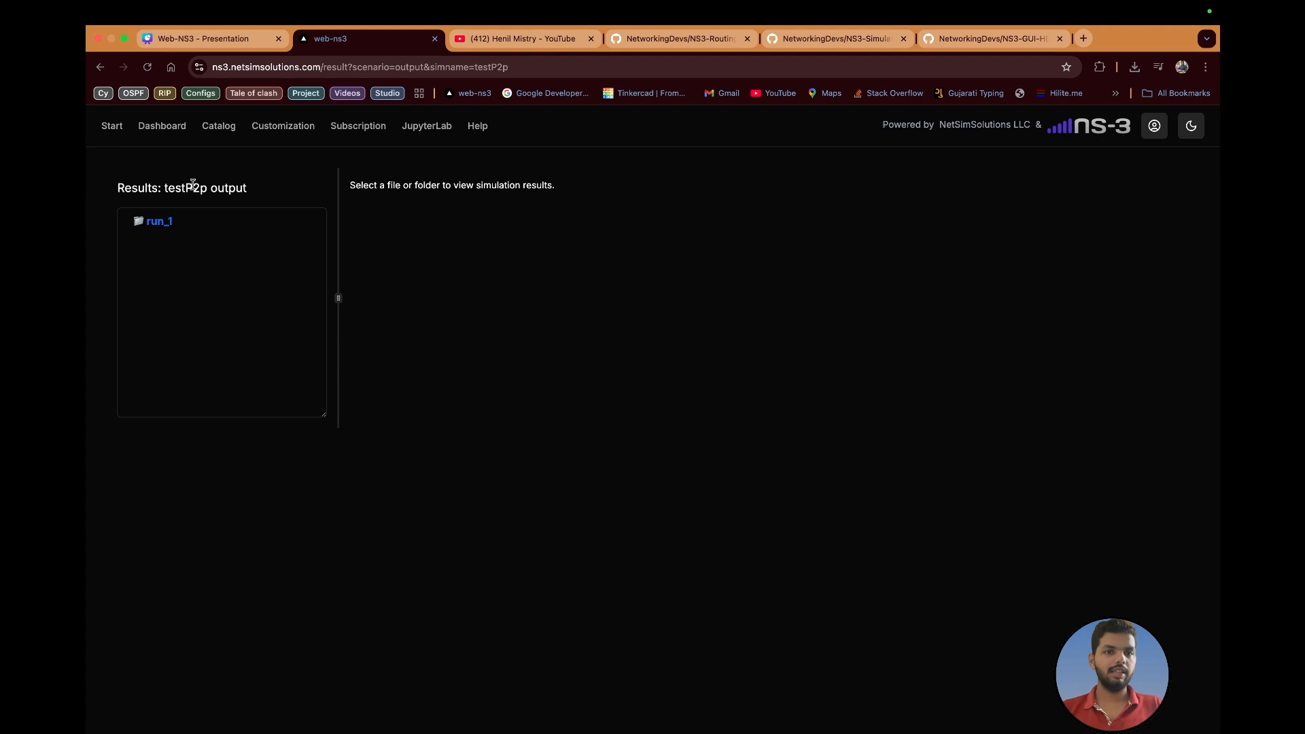
pyautogui.click(146, 67)
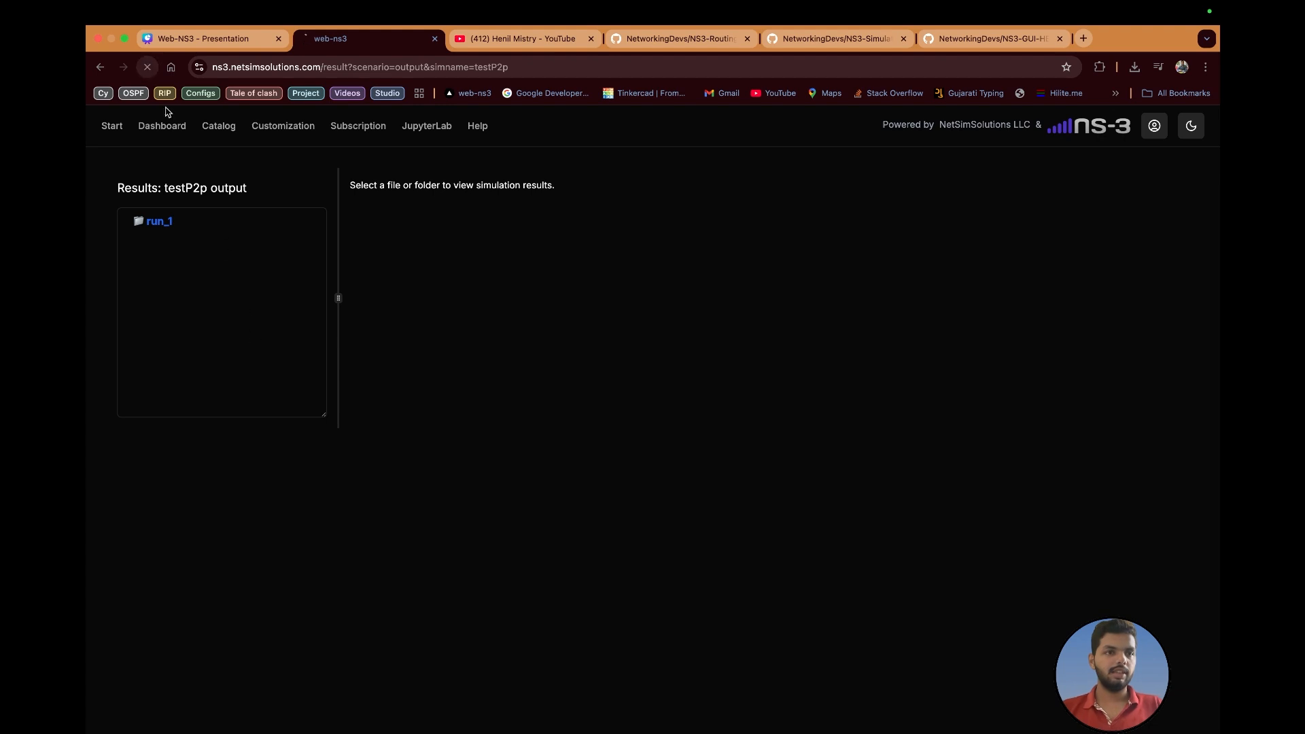
# Expand the run_1 folder, open terminal_output.txt, and examine the logged client and server messages.
pyautogui.click(159, 221)
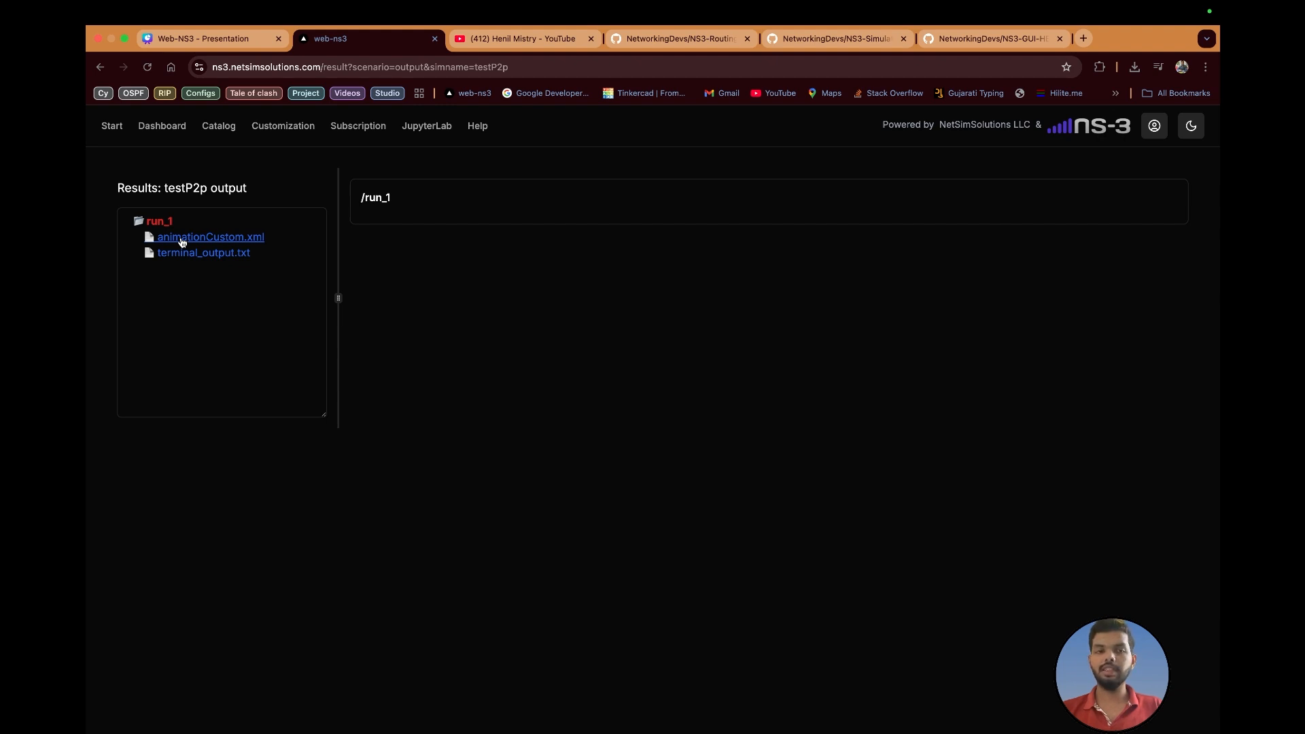
pyautogui.click(193, 254)
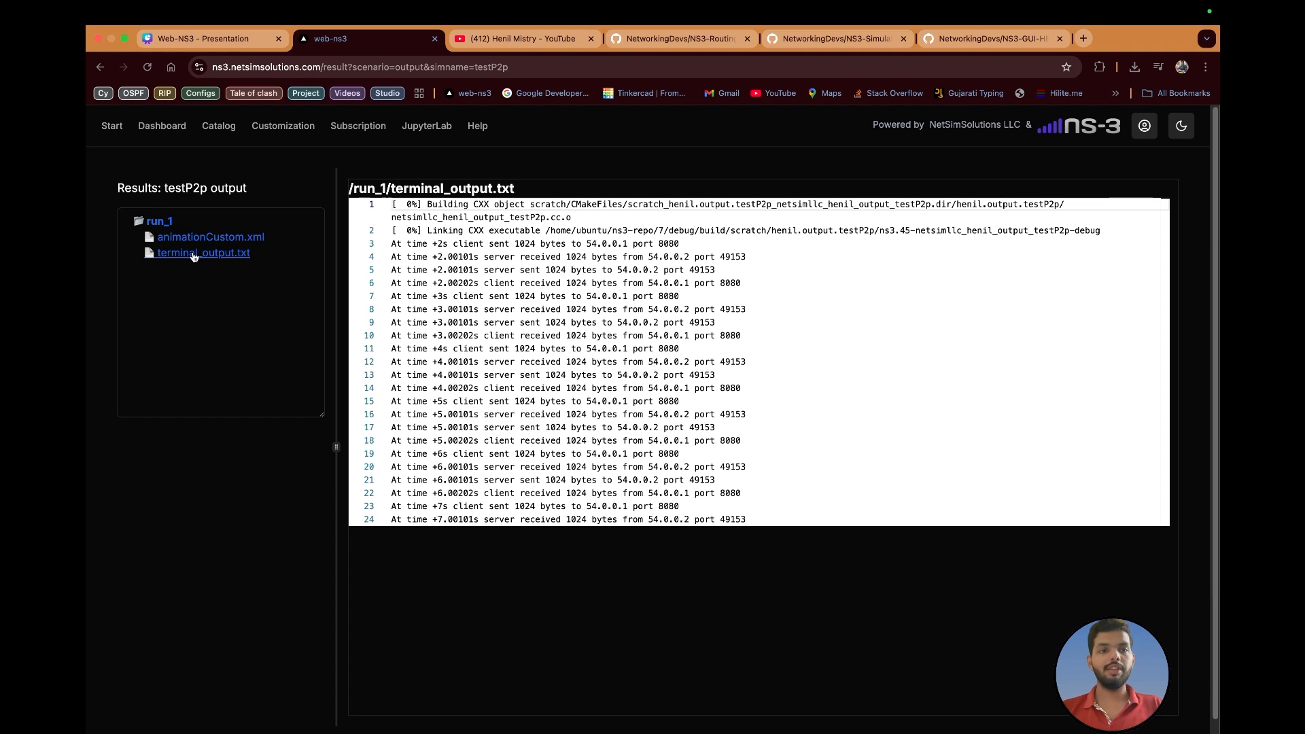
pyautogui.moveTo(395, 204); pyautogui.dragTo(775, 523)
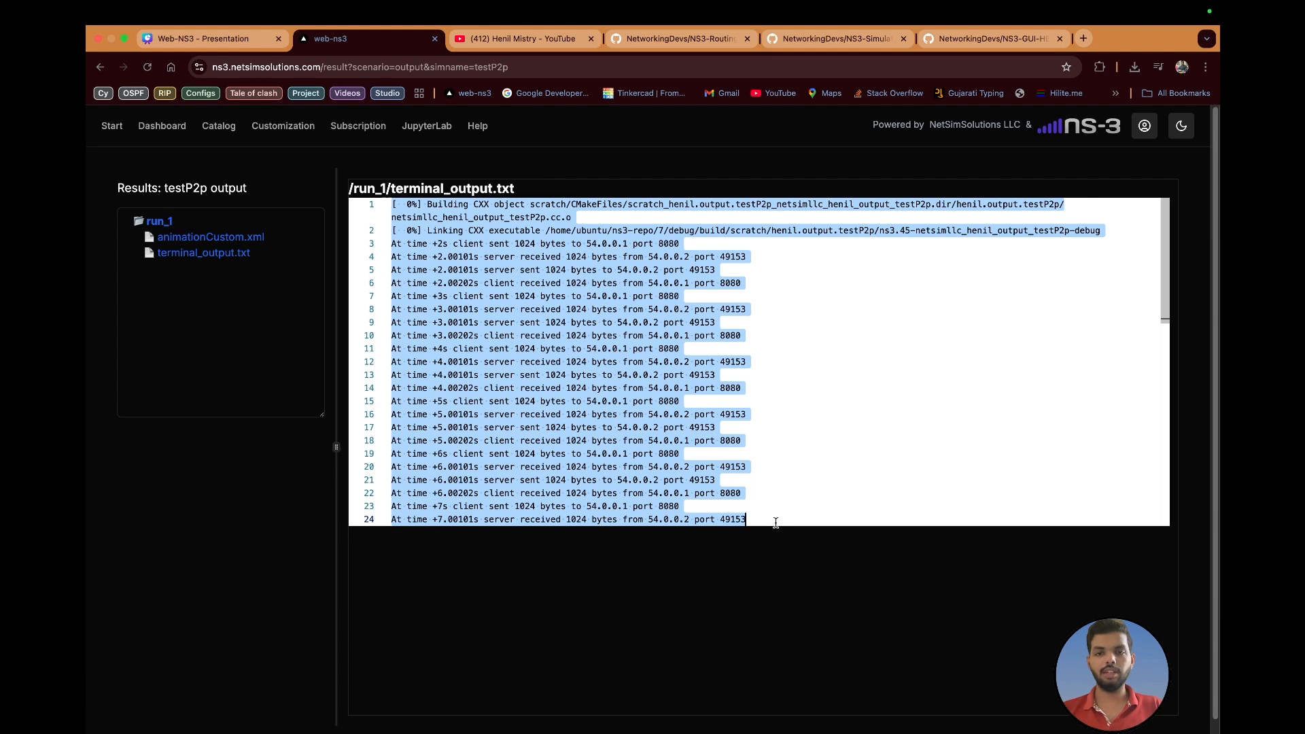
pyautogui.click(778, 510)
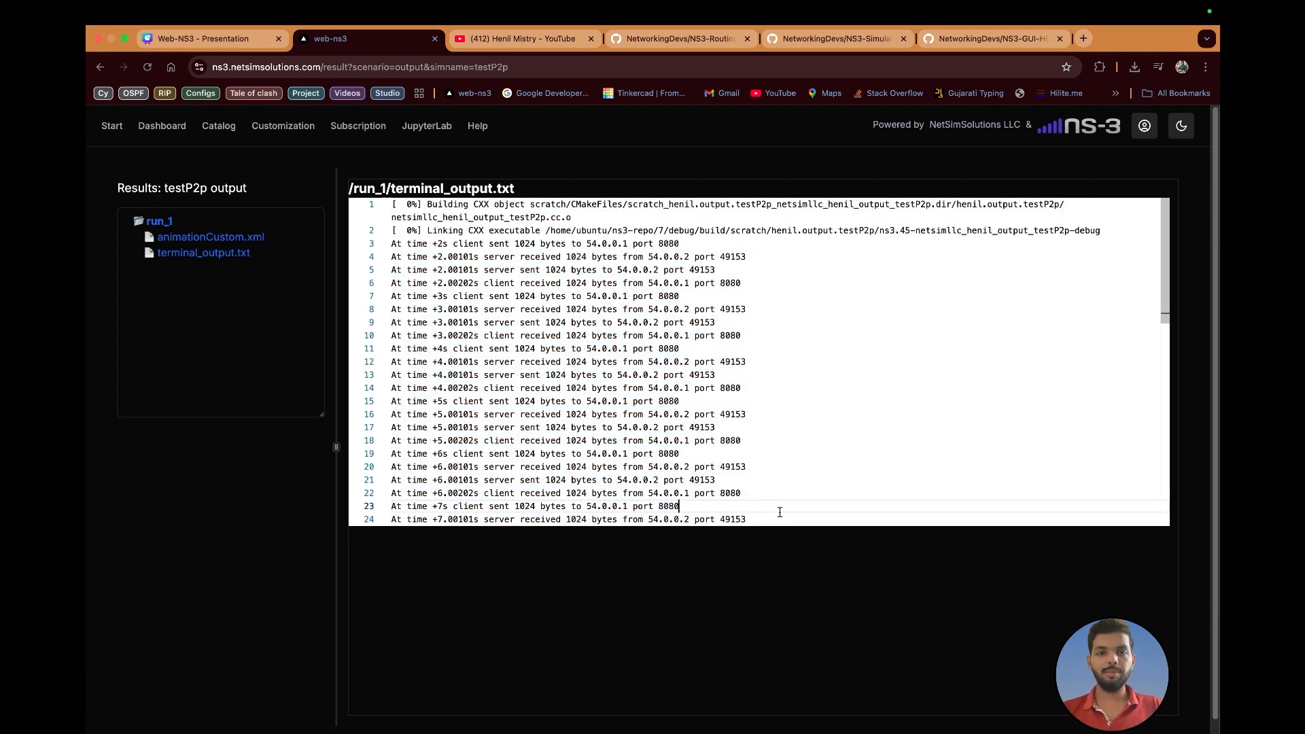
pyautogui.moveTo(798, 522); pyautogui.dragTo(343, 184)
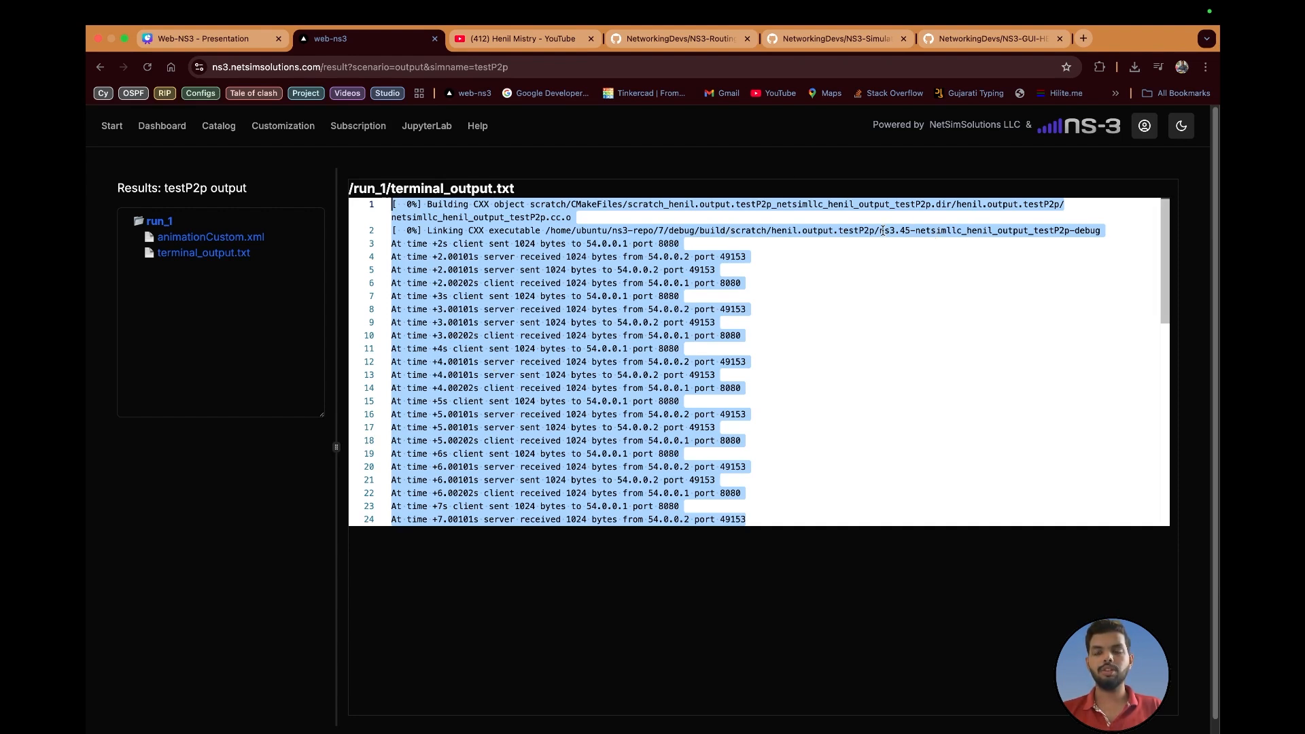
# Select the logged messages in terminal_output.txt, review them through the last line, and return to the simulations dashboard.
pyautogui.click(949, 261)
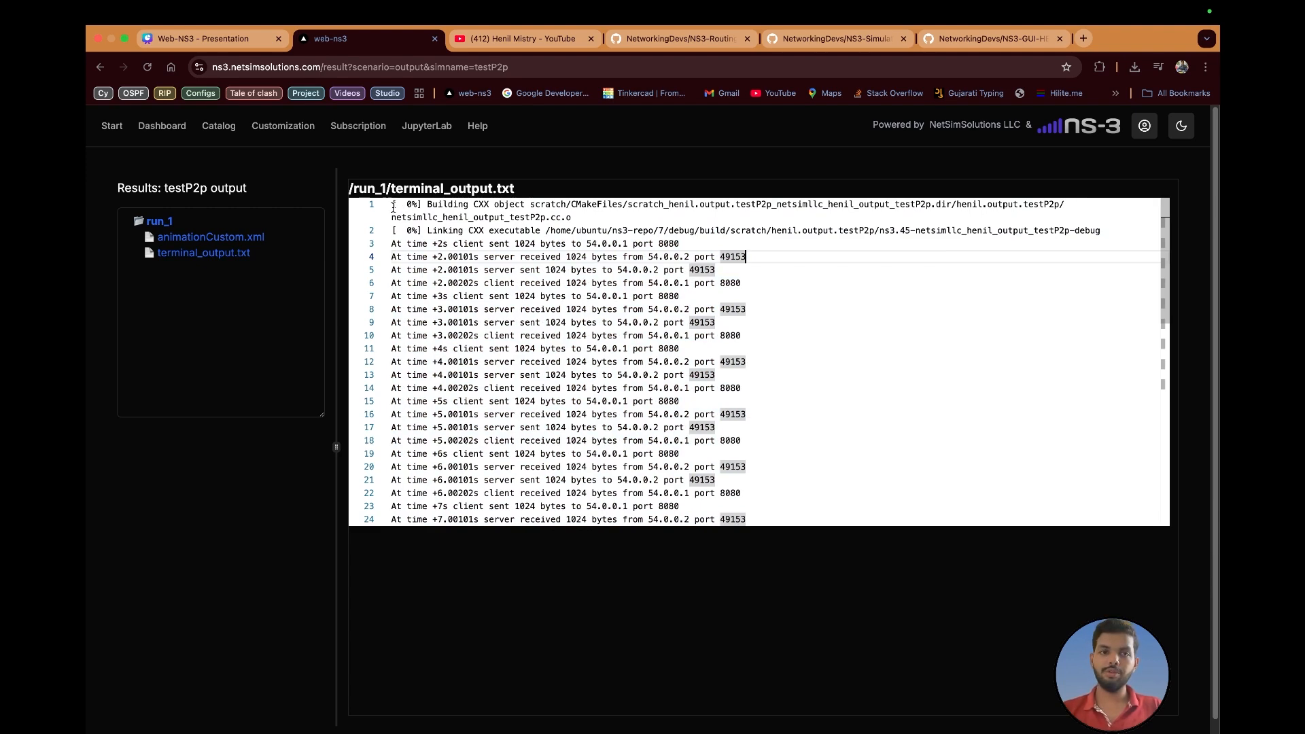
pyautogui.moveTo(393, 208); pyautogui.dragTo(757, 533)
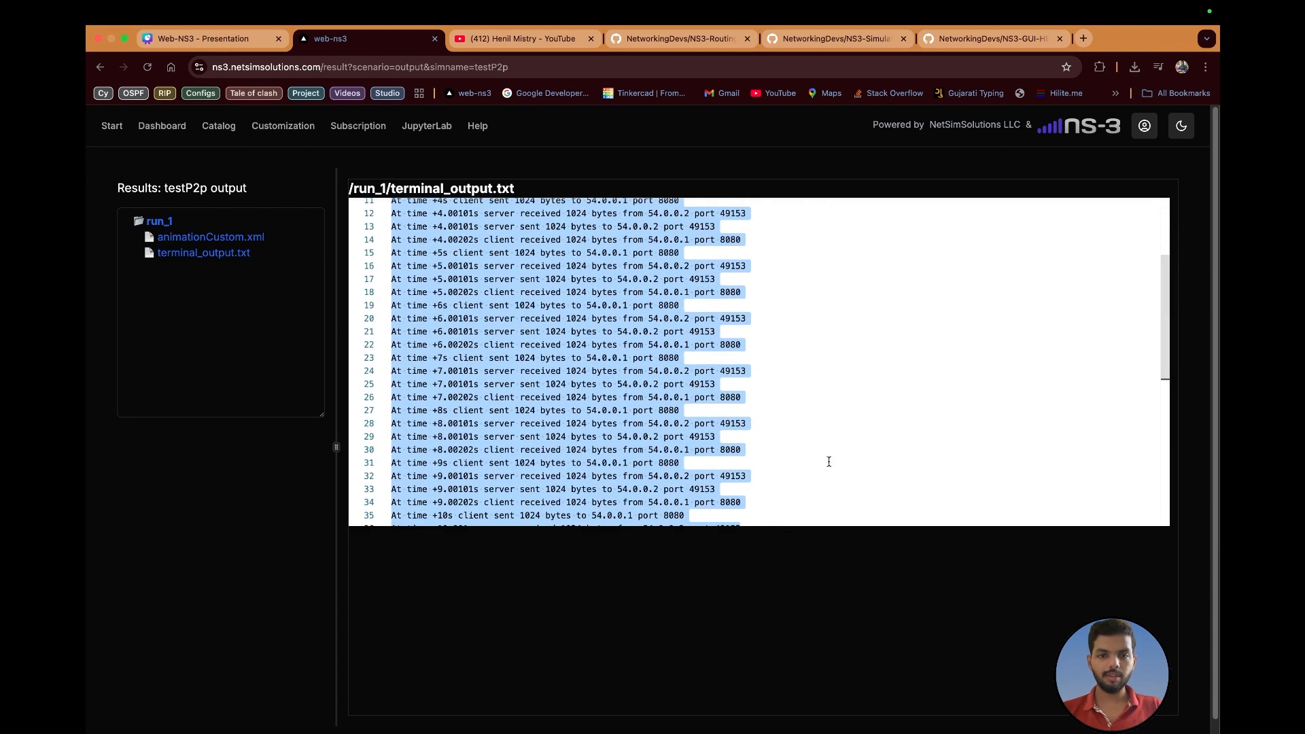
pyautogui.press('BackSpace')
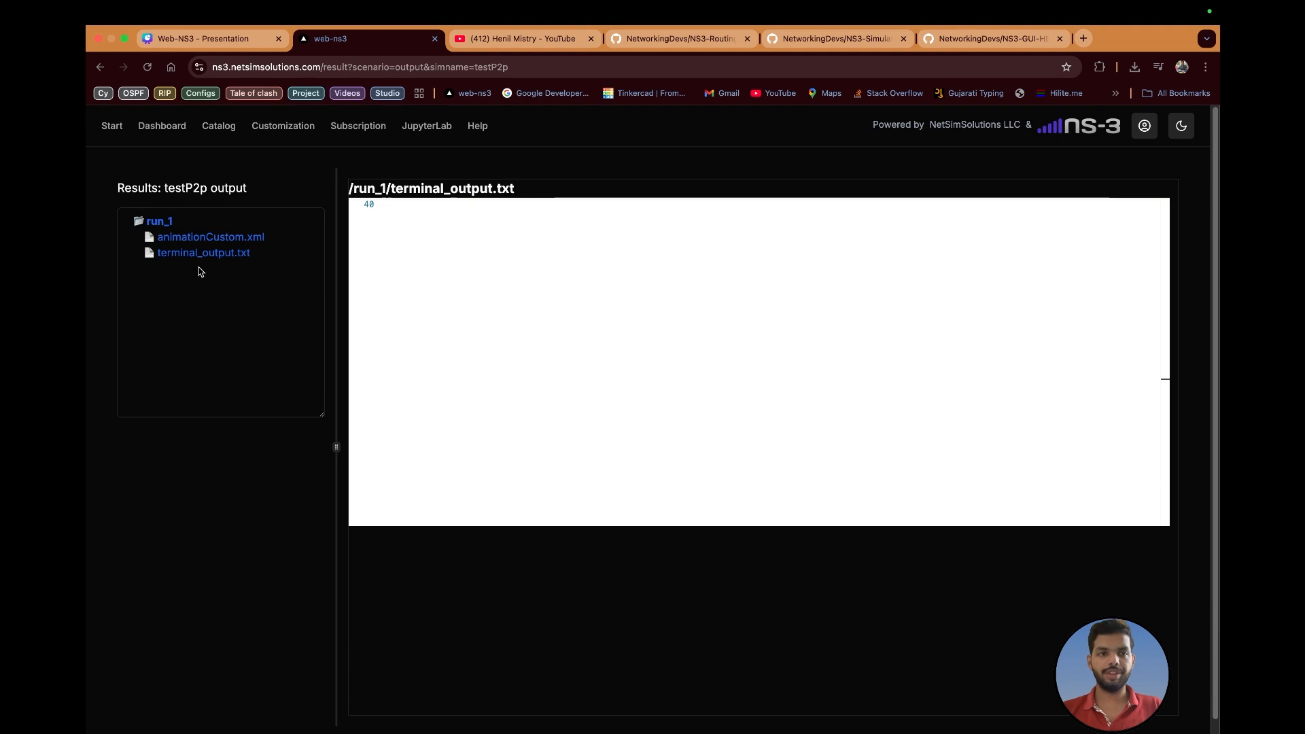
pyautogui.hscroll(-5, 198, 267)
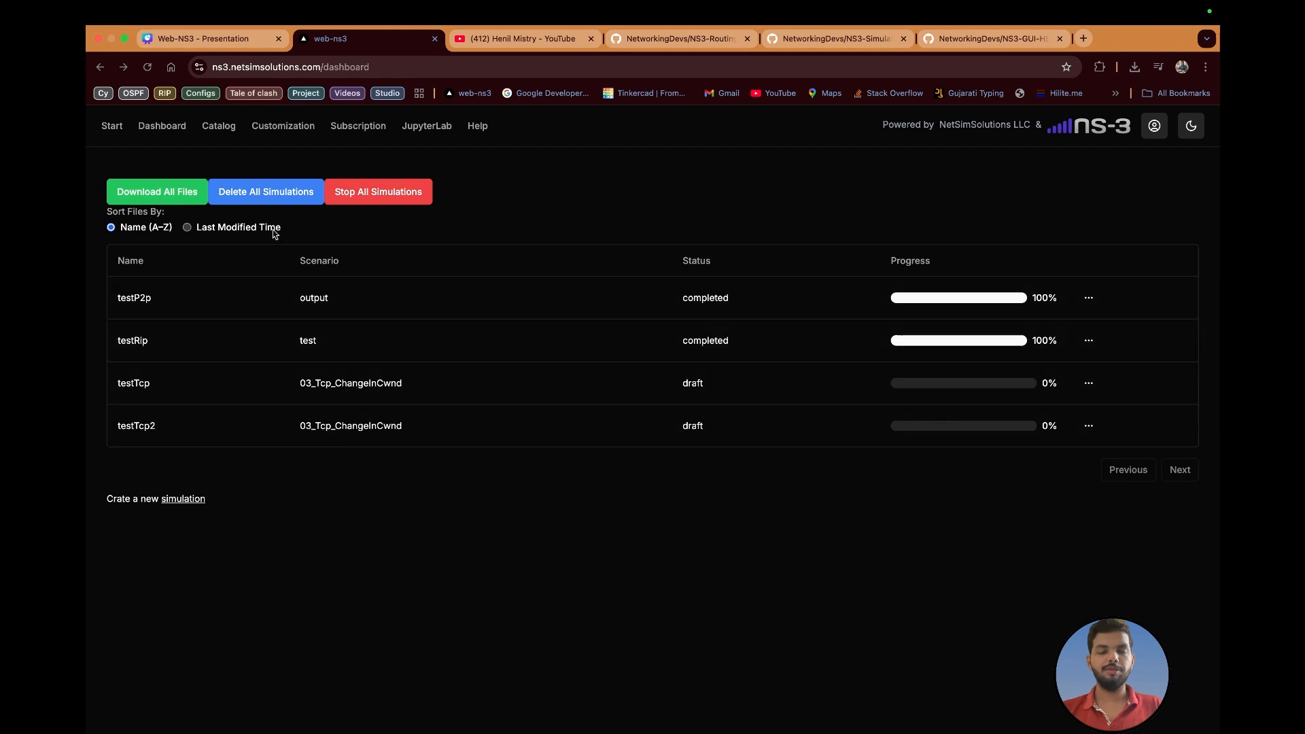
# Look over the dashboard and the JupyterLab launcher page, and open the Help Center.
pyautogui.click(500, 68)
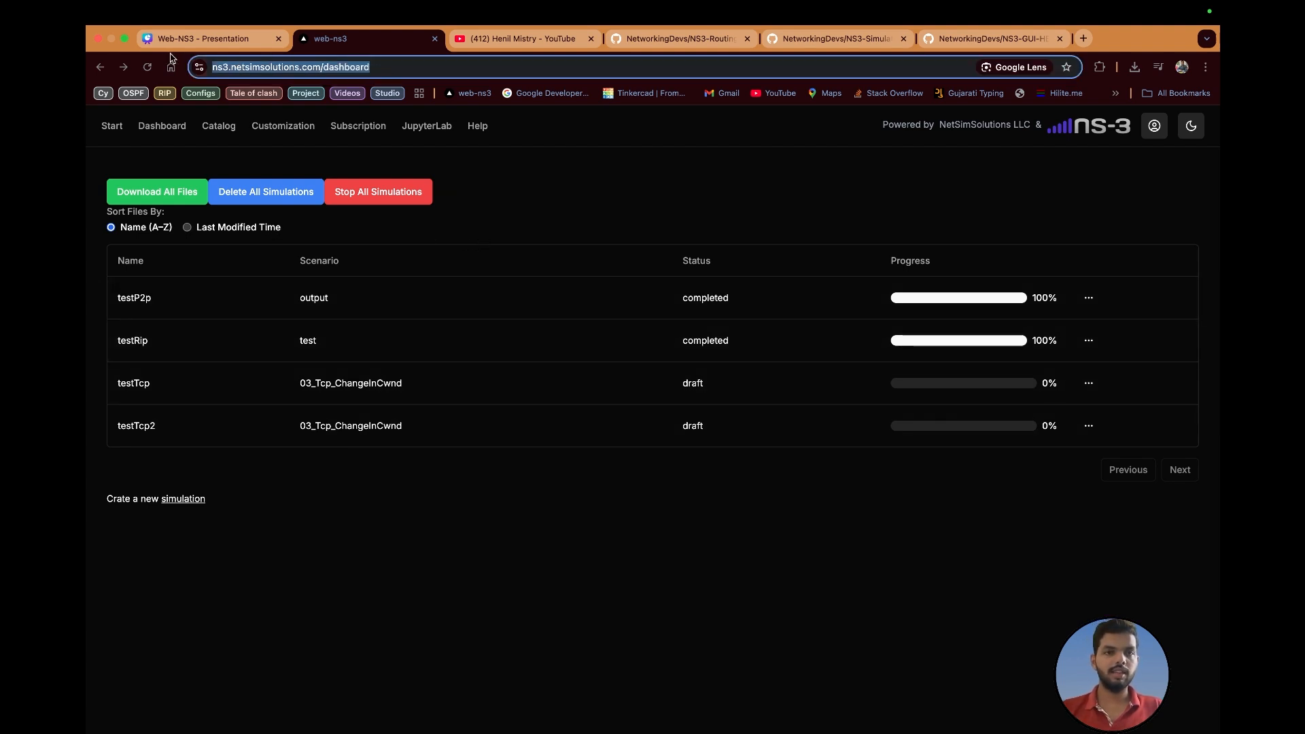
pyautogui.click(327, 401)
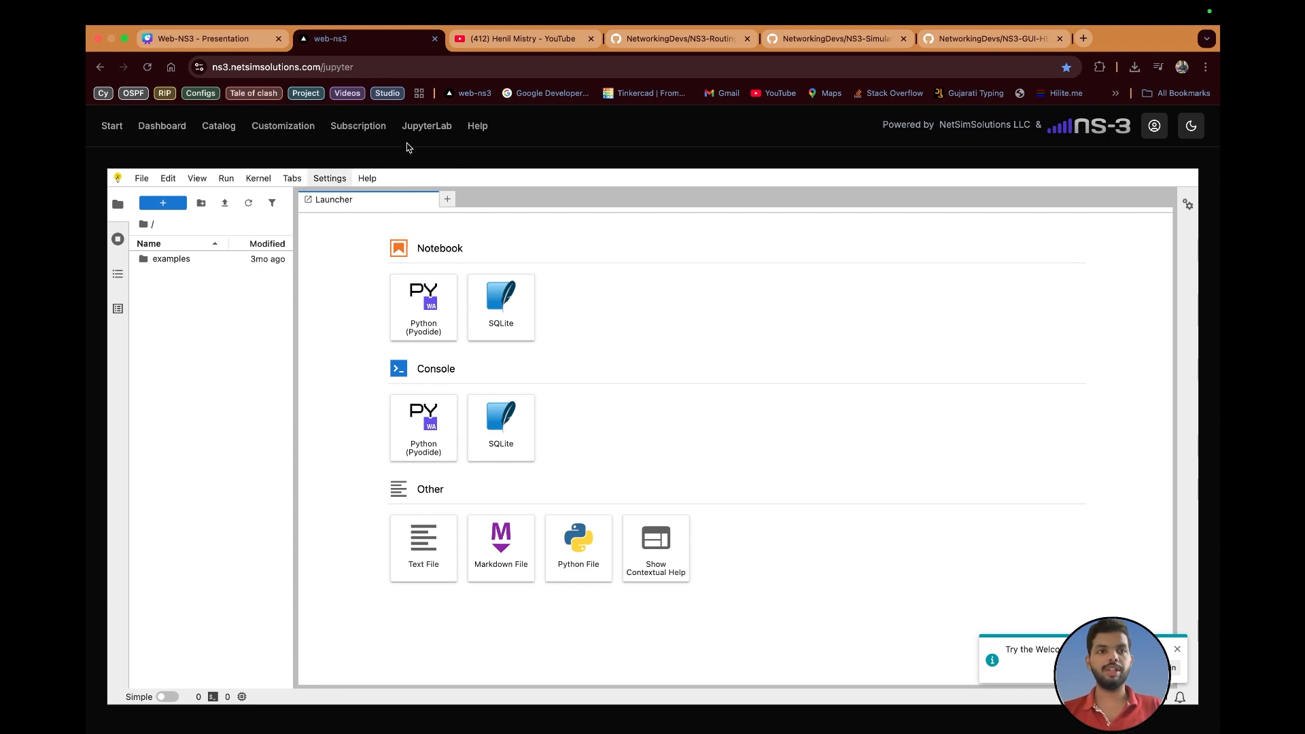
pyautogui.press('super+l')
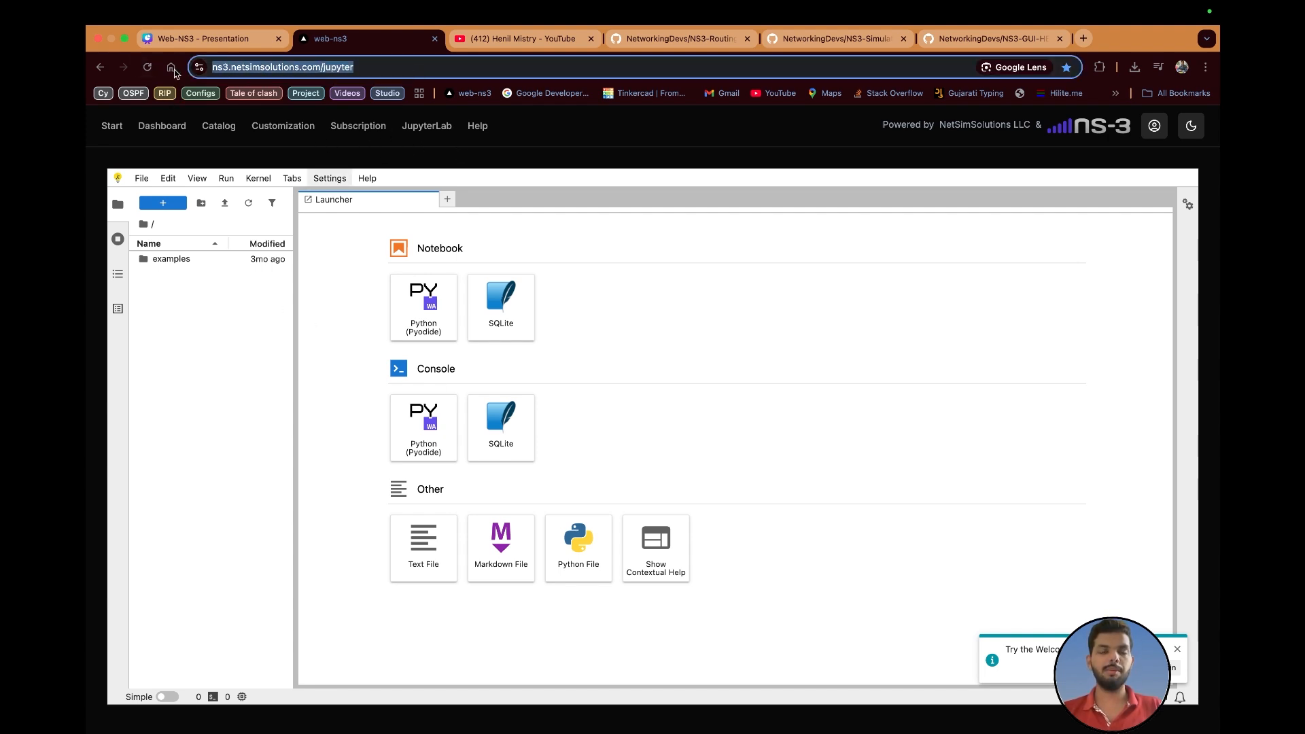
pyautogui.click(487, 129)
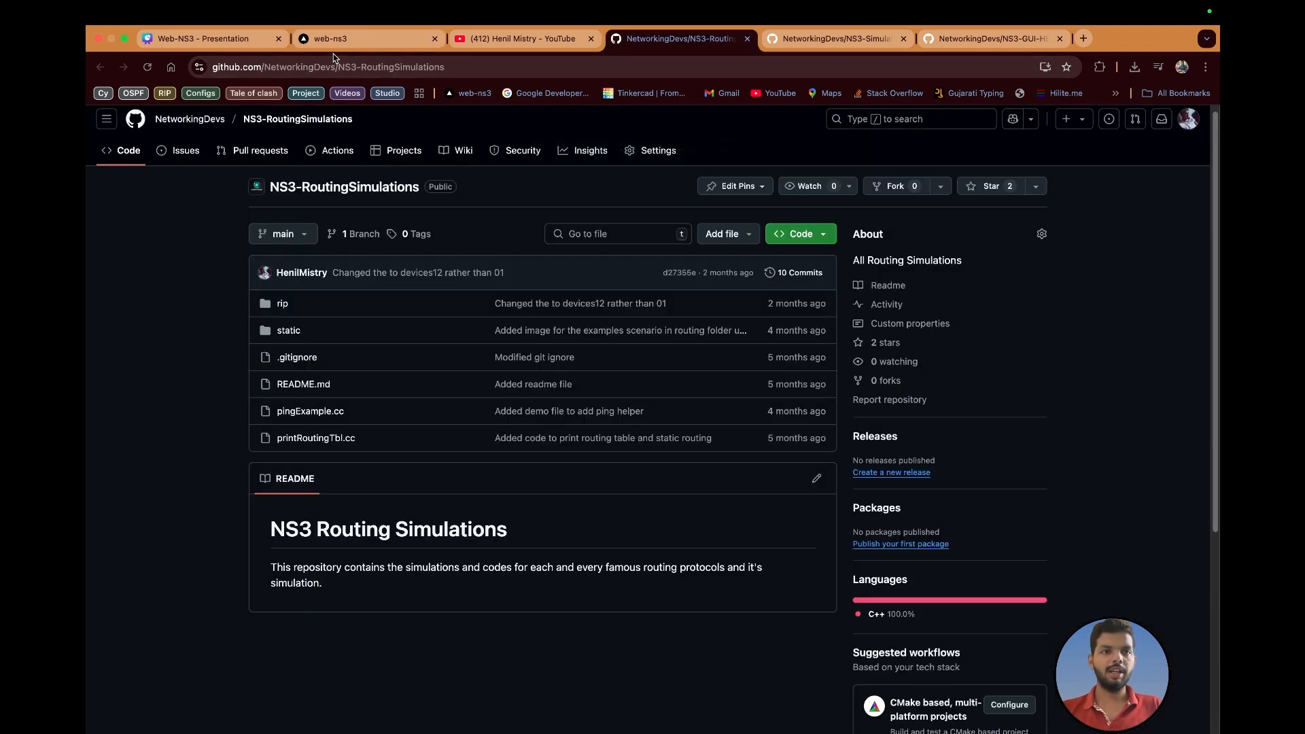
# View the NS3-RoutingSimulations and NS3-Simulations repositories on GitHub and return to the Web-NS3 Help Center.
pyautogui.click(333, 48)
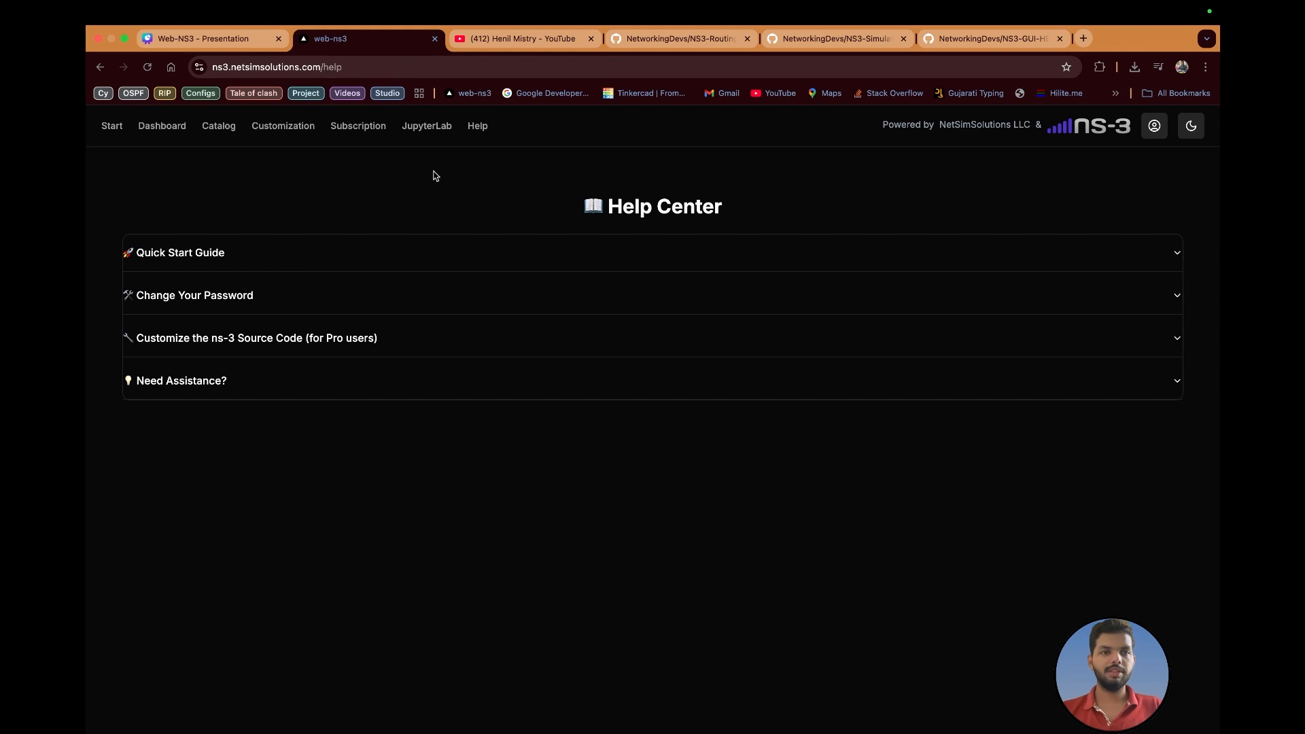
pyautogui.click(672, 35)
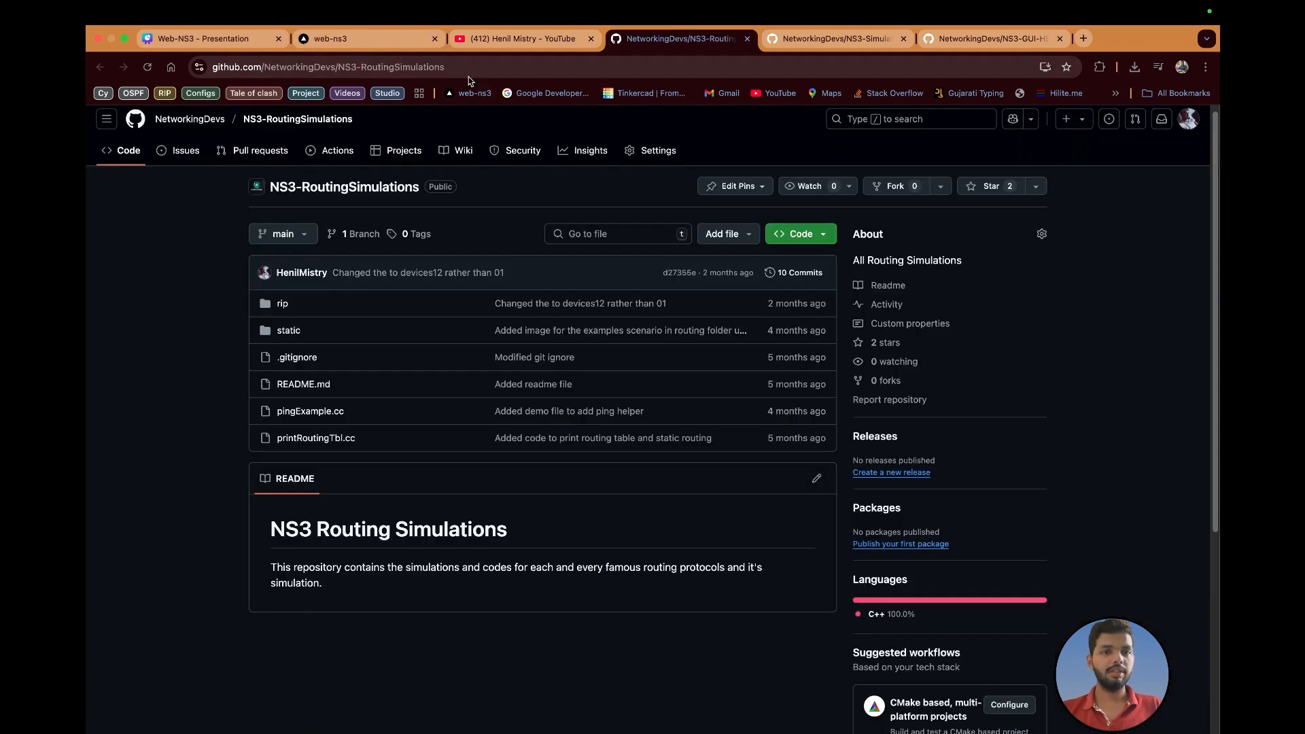
pyautogui.click(312, 63)
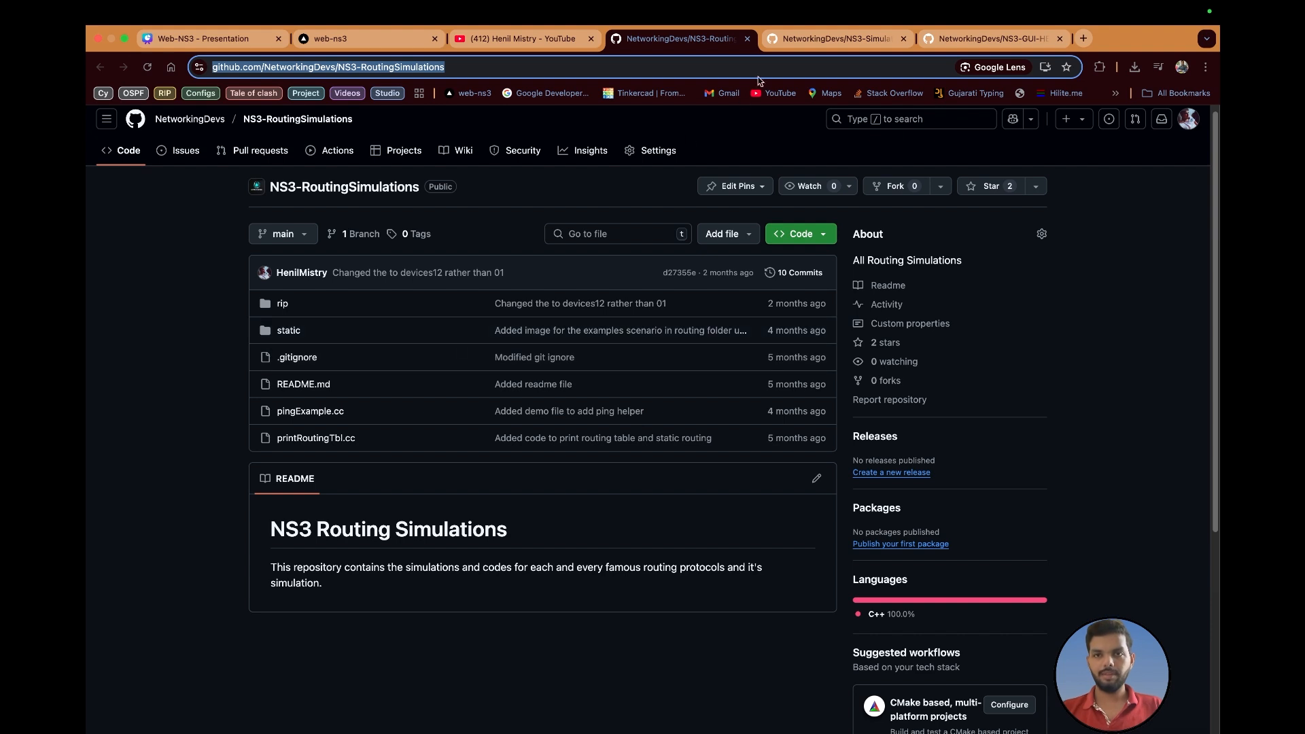
pyautogui.click(782, 43)
pyautogui.click(453, 69)
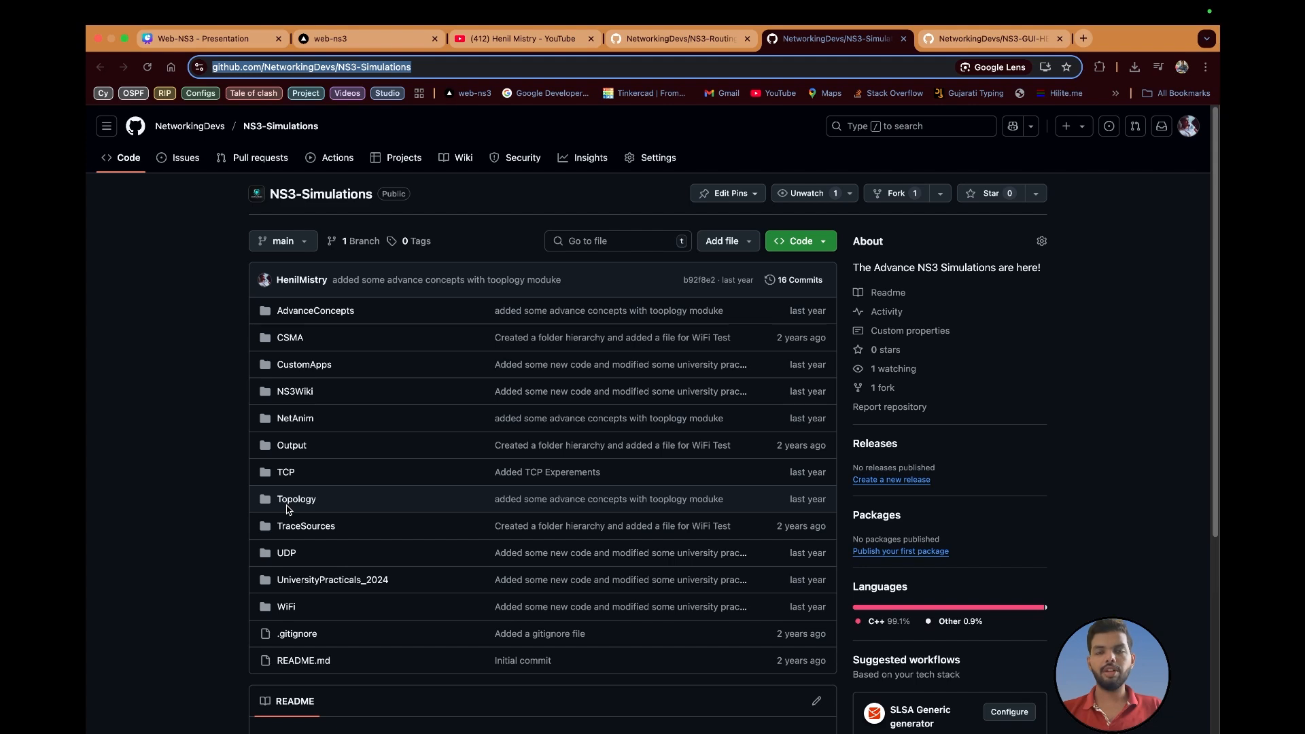
pyautogui.click(337, 39)
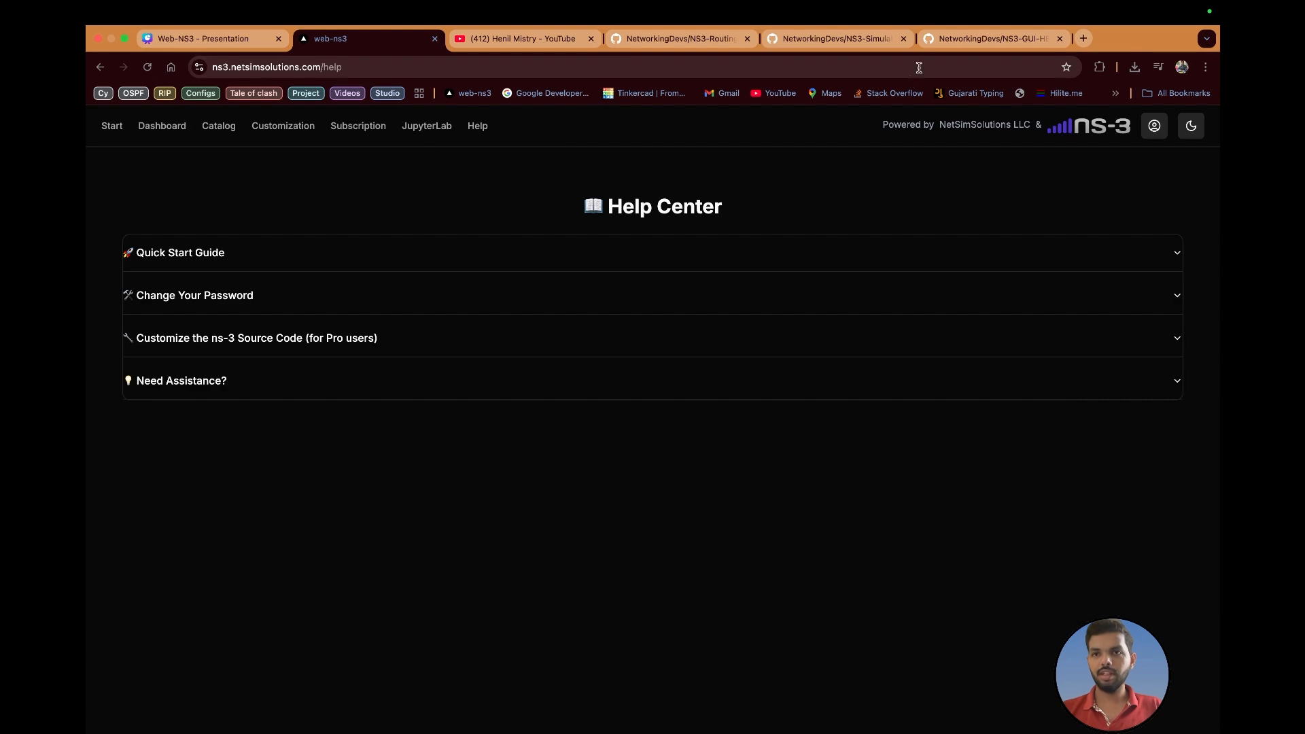
# View the NS3-GUI-HELPER repository on GitHub, open its linked project website, and return to the Web-NS3 Help Center.
pyautogui.click(941, 40)
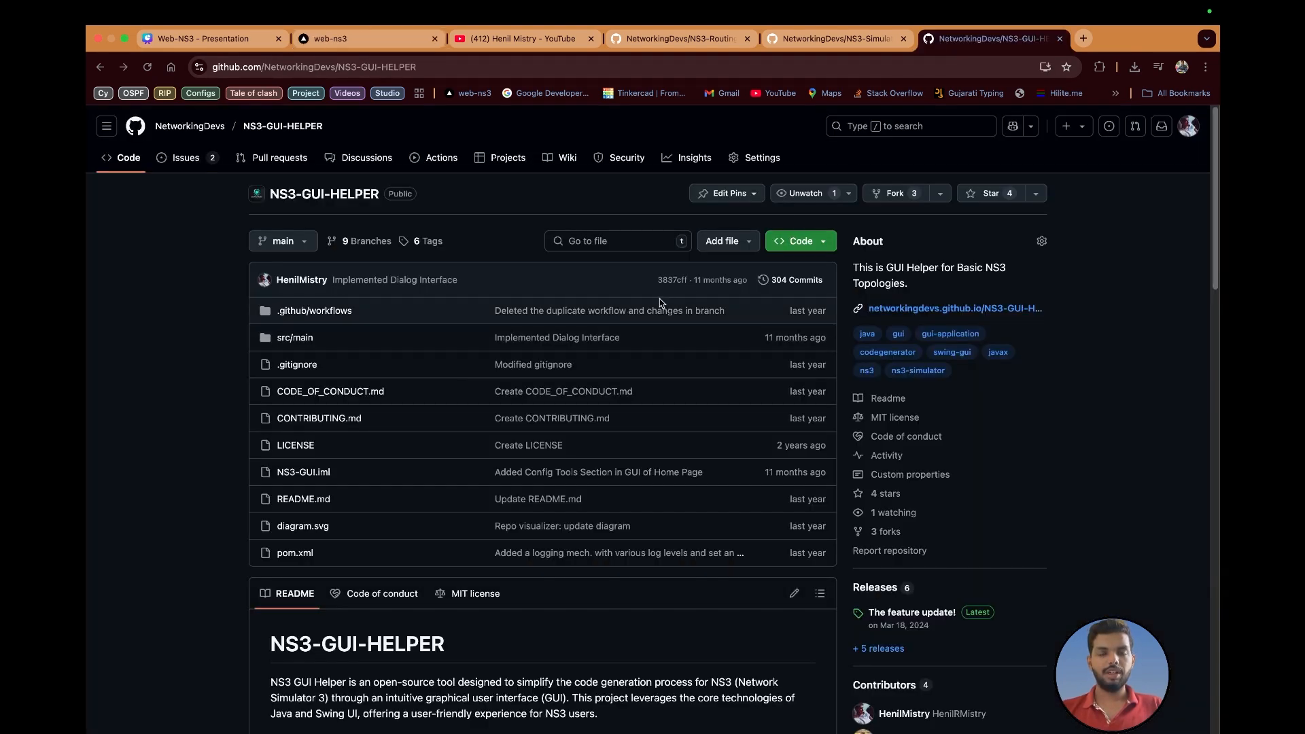
pyautogui.click(879, 312)
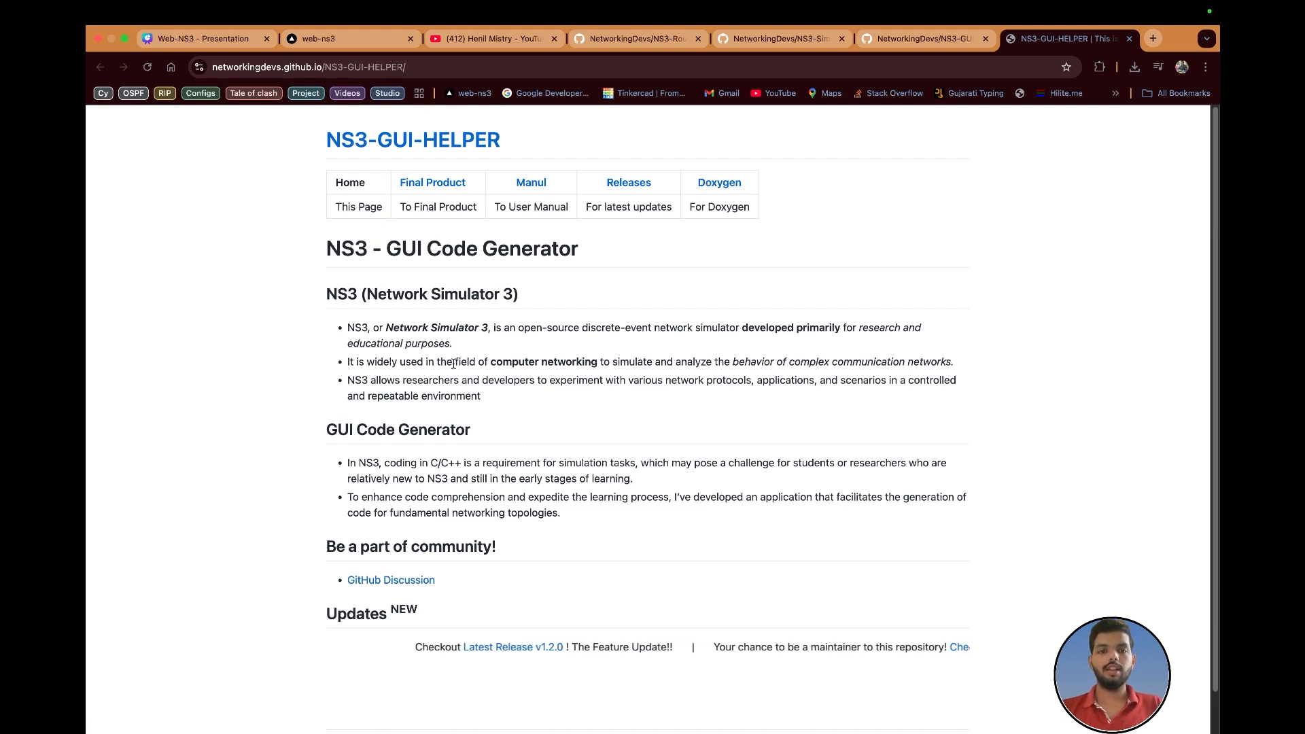
pyautogui.click(314, 40)
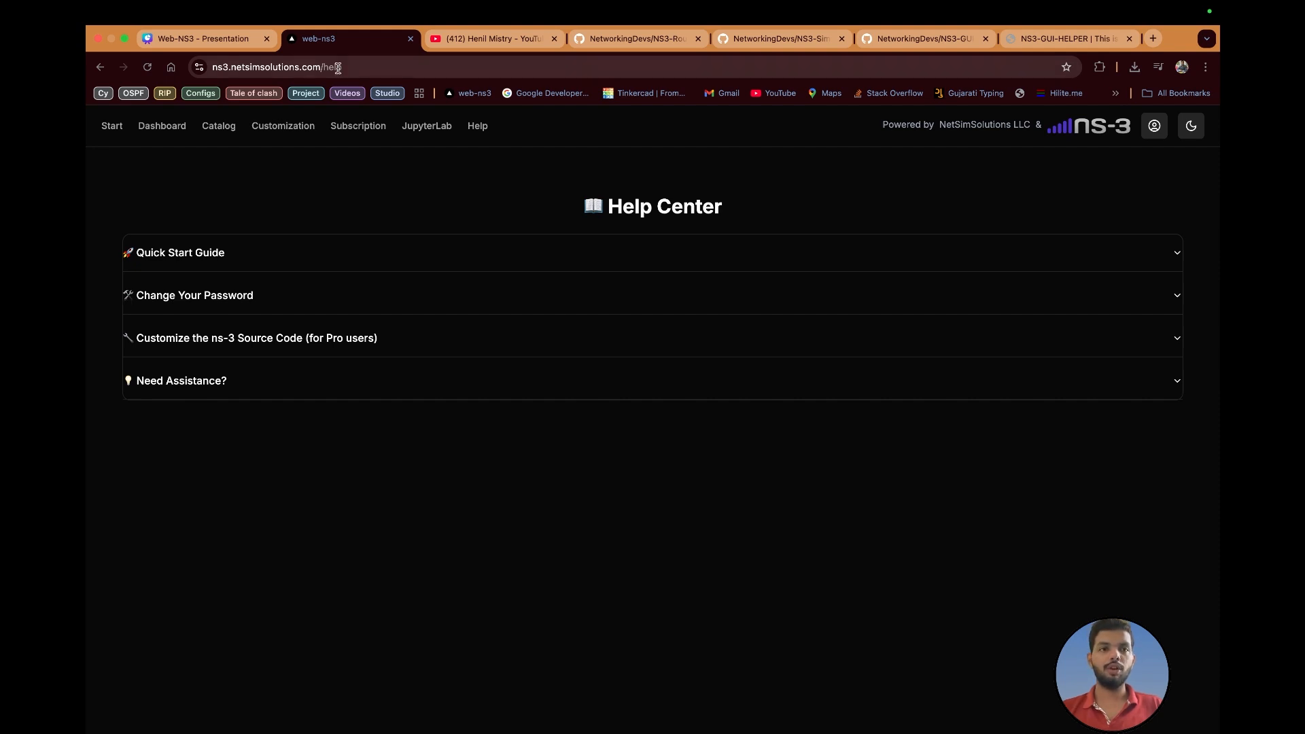
pyautogui.click(397, 71)
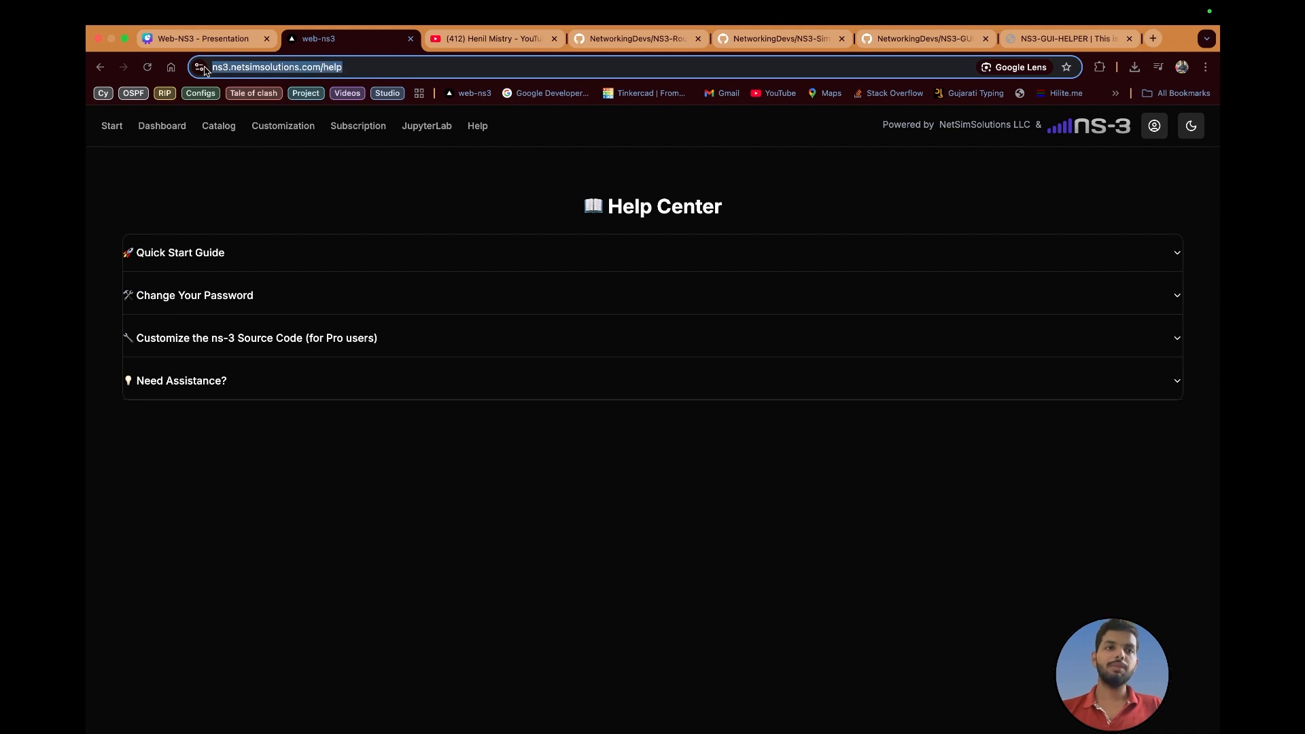